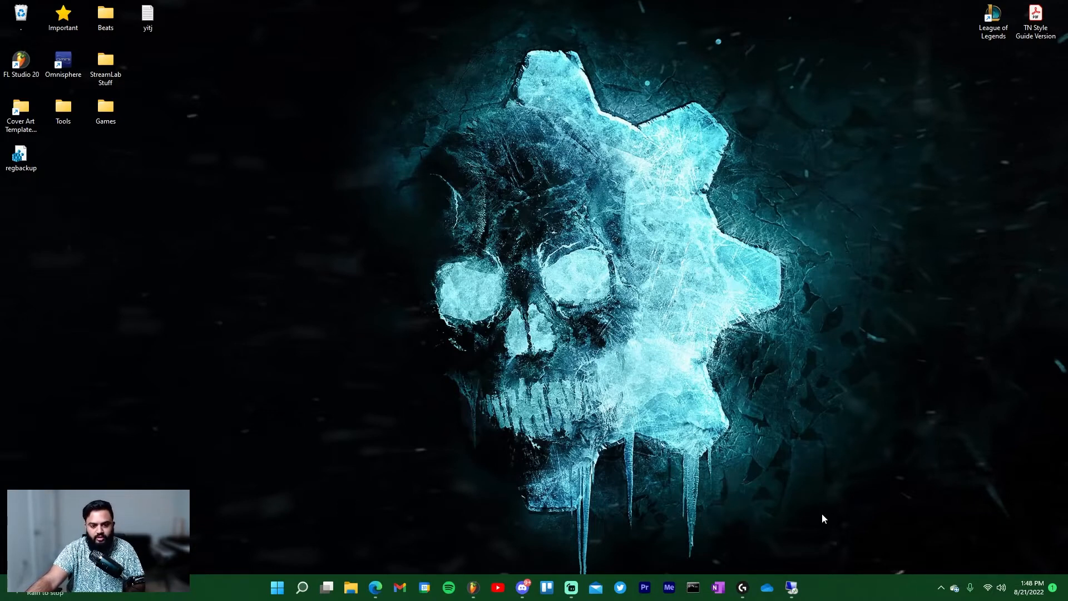
# - Switch to the test-winpc-001 remote session and enter the network path \\test-windc-001\YITJShare in a File Explorer window
pyautogui.click(791, 588)
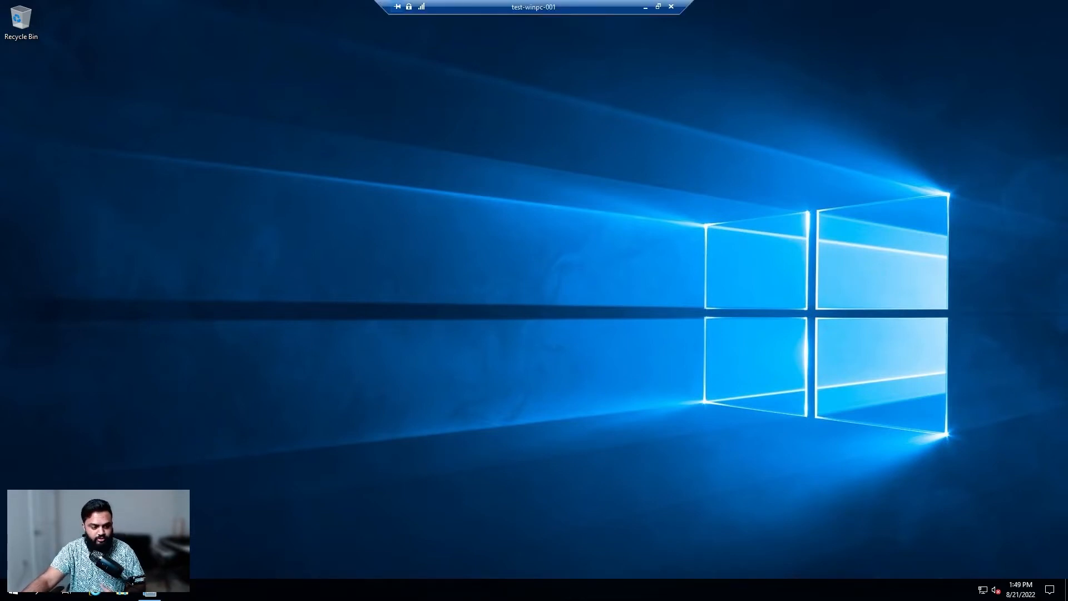
pyautogui.click(123, 593)
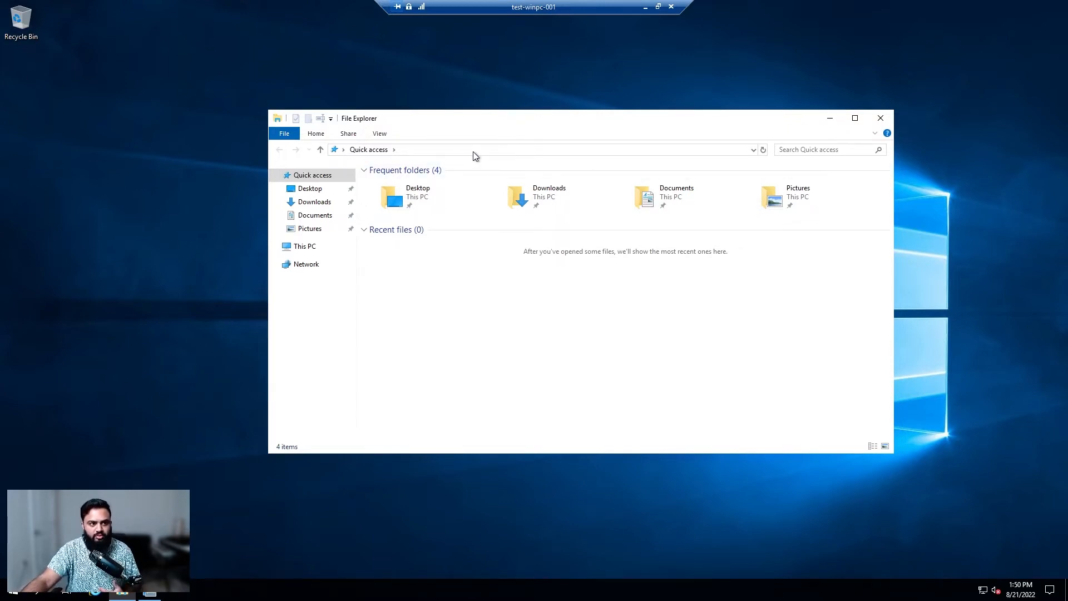
pyautogui.click(473, 151)
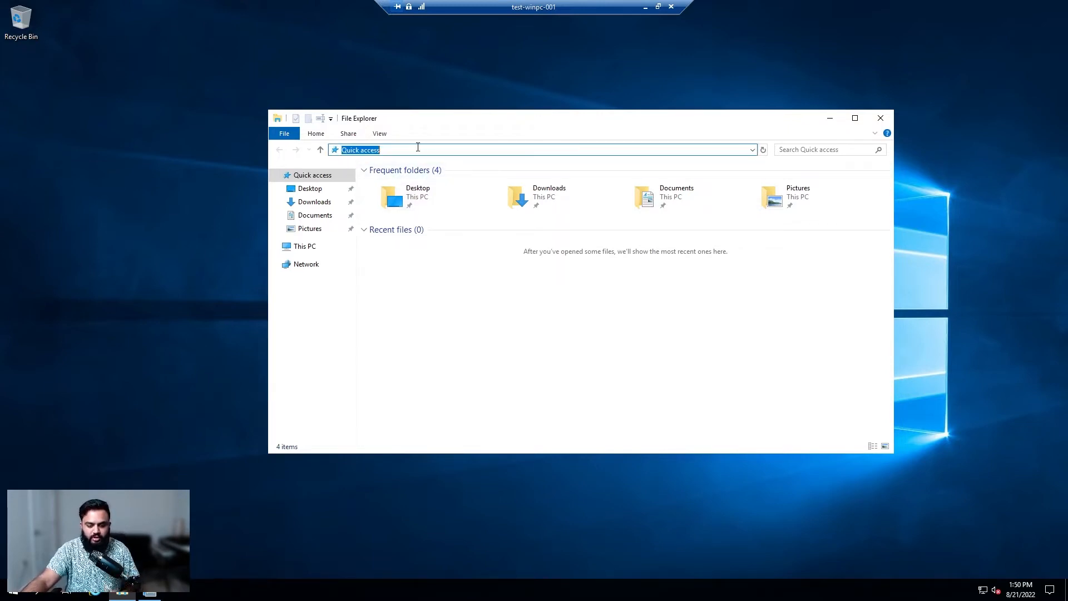
pyautogui.write('\\\\')
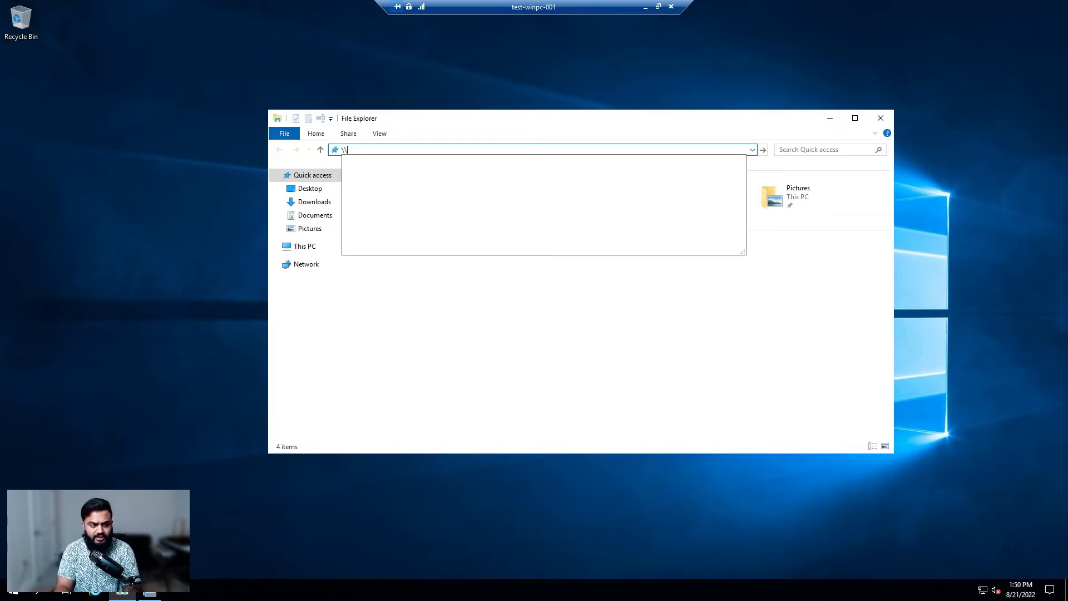
pyautogui.write('test-')
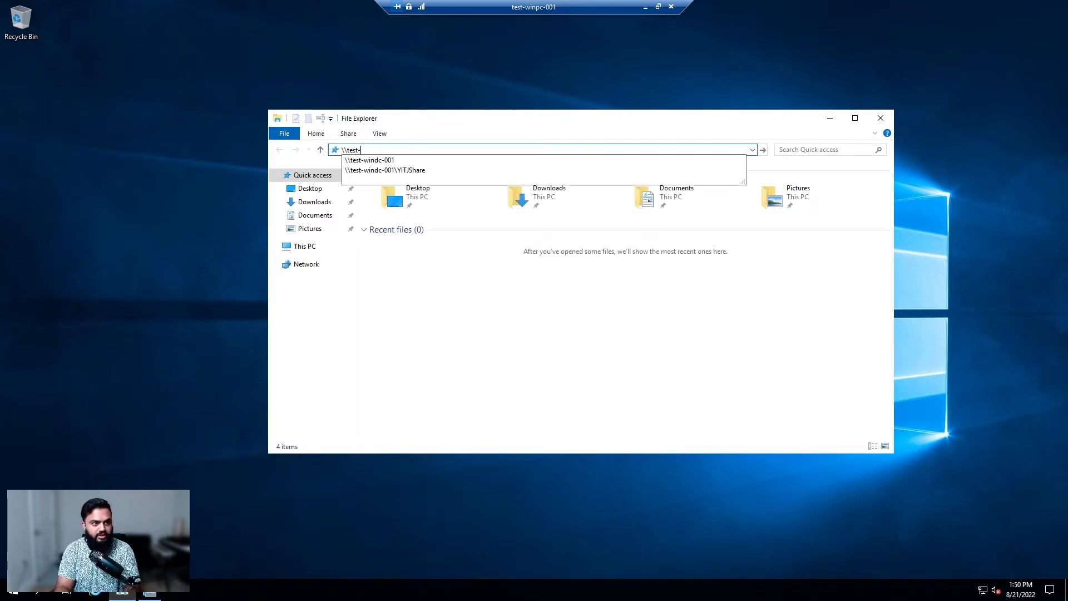
pyautogui.write('windc')
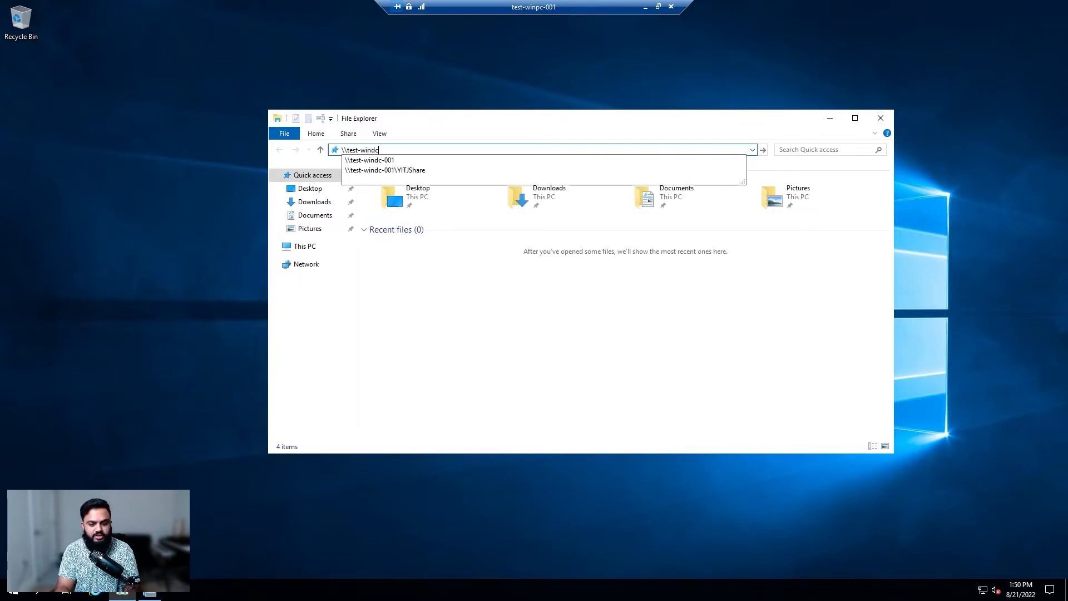
pyautogui.write('-001')
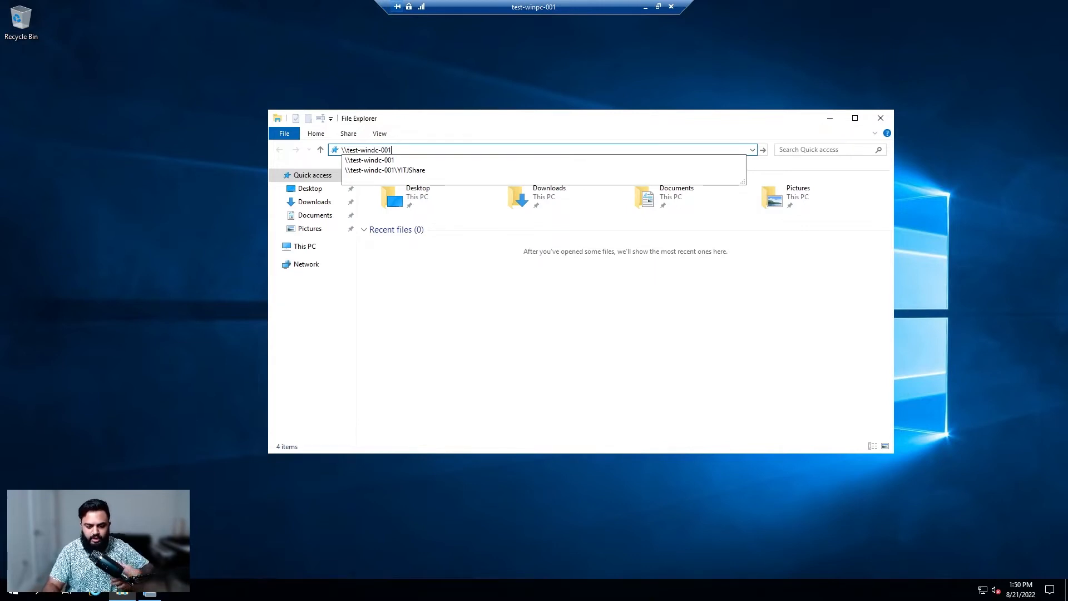
pyautogui.write('\\')
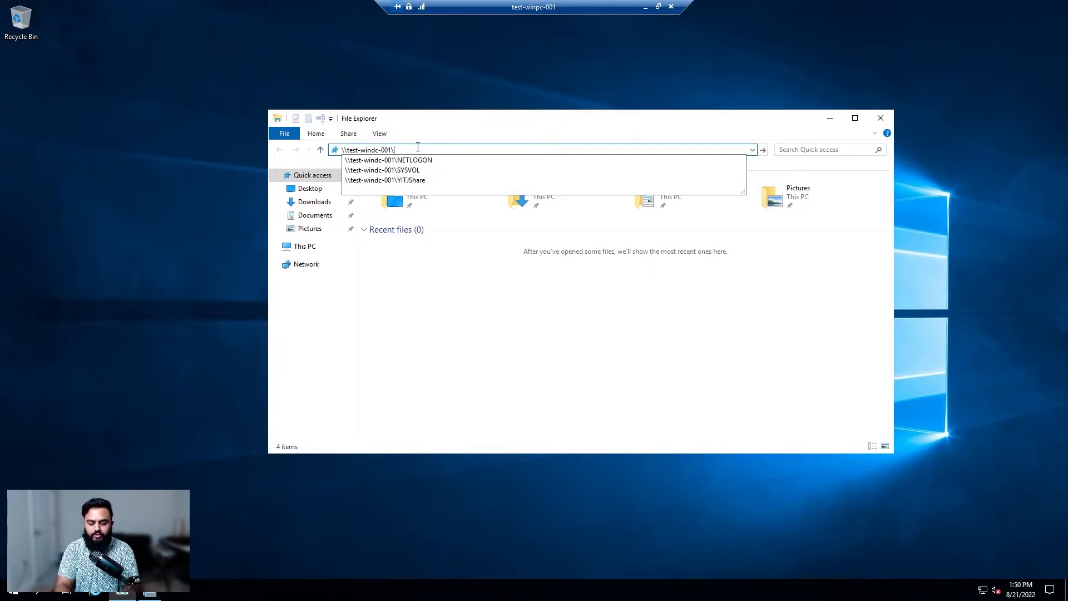
pyautogui.write('YIT')
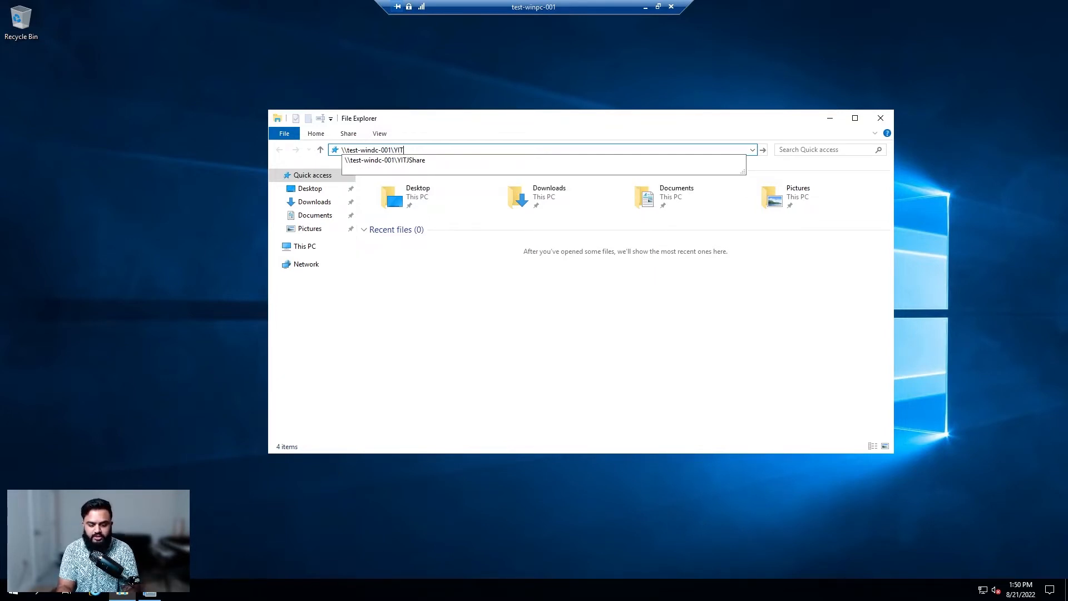
pyautogui.write('JShare')
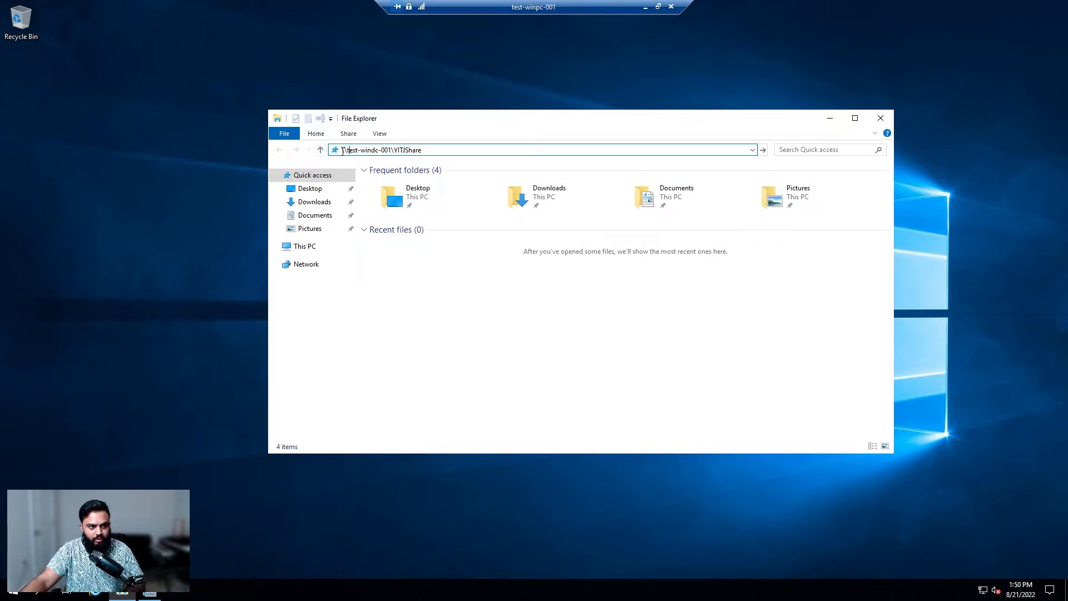
# - Review the server and share parts of the entered path and open the YITJShare network share
pyautogui.moveTo(342, 151); pyautogui.dragTo(397, 148)
pyautogui.click(430, 152)
pyautogui.click(405, 150)
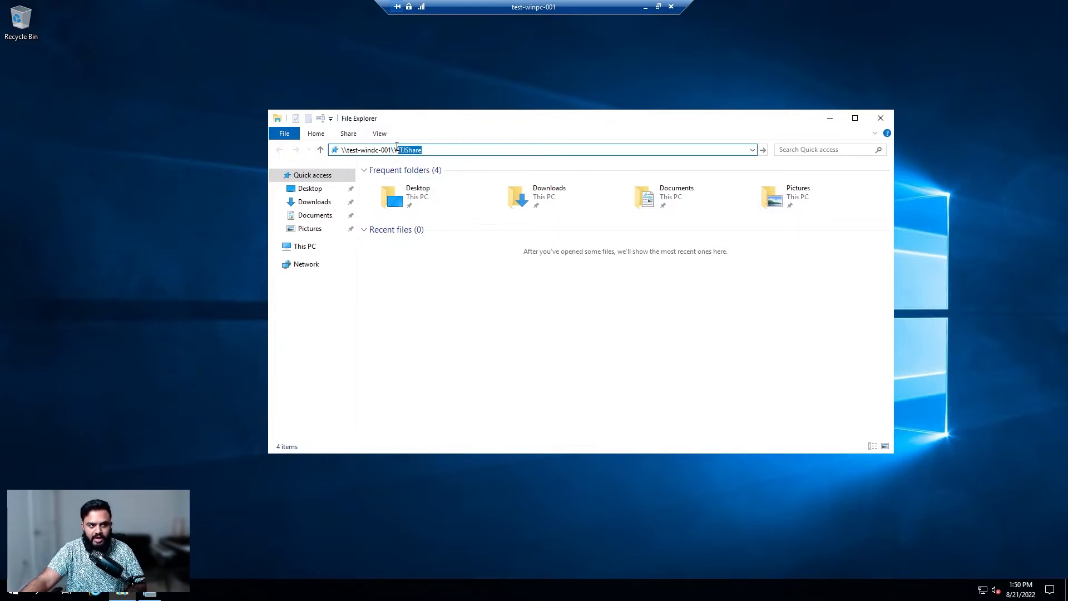
pyautogui.click(465, 149)
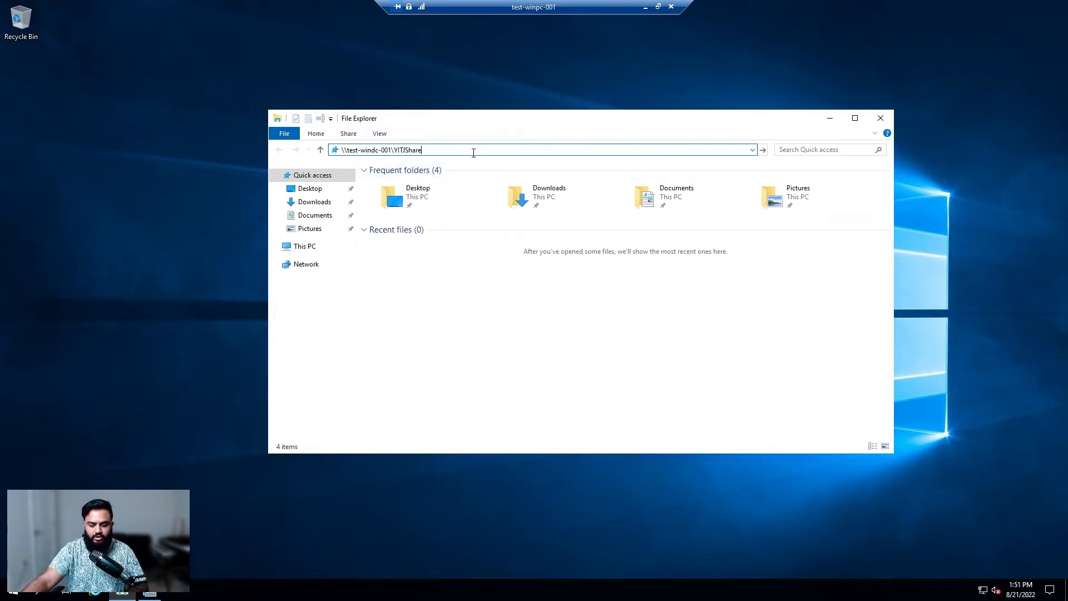
pyautogui.press('Return')
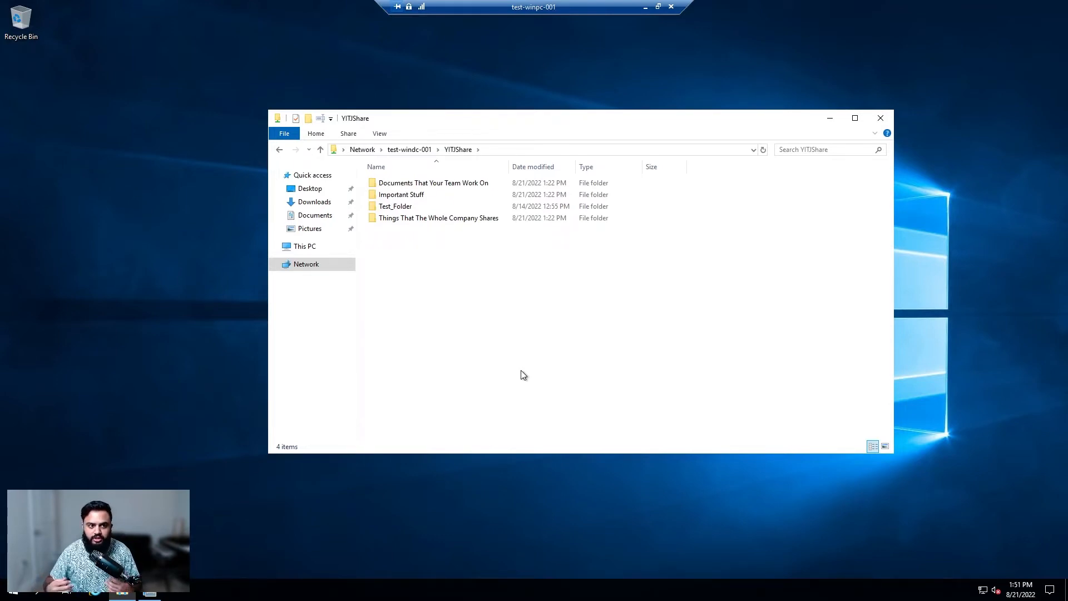
# - Examine the folders stored in the YITJShare share one by one
pyautogui.click(465, 185)
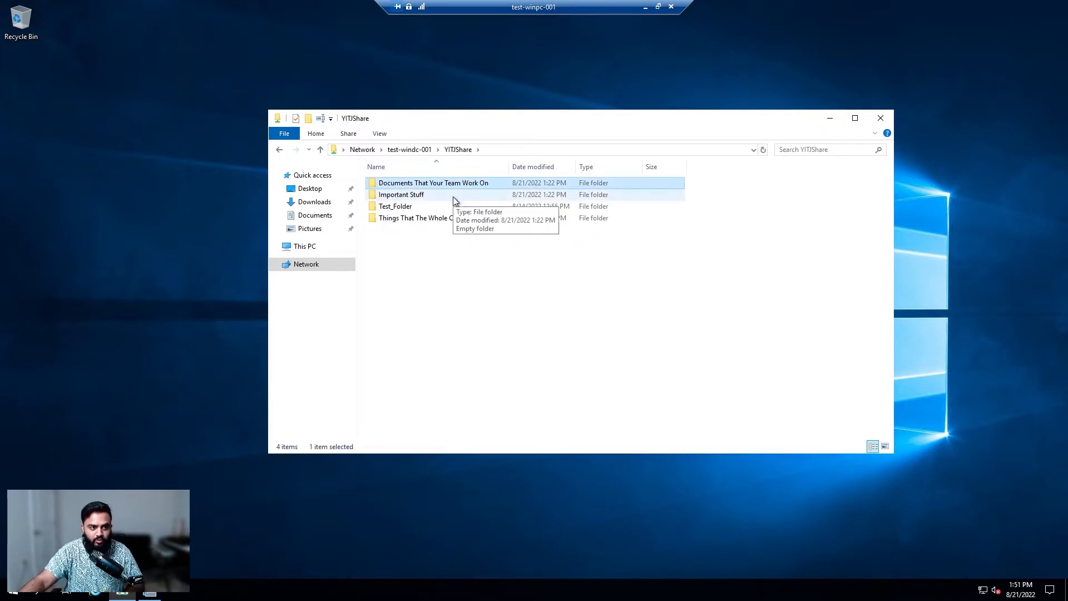
pyautogui.click(443, 195)
pyautogui.click(440, 207)
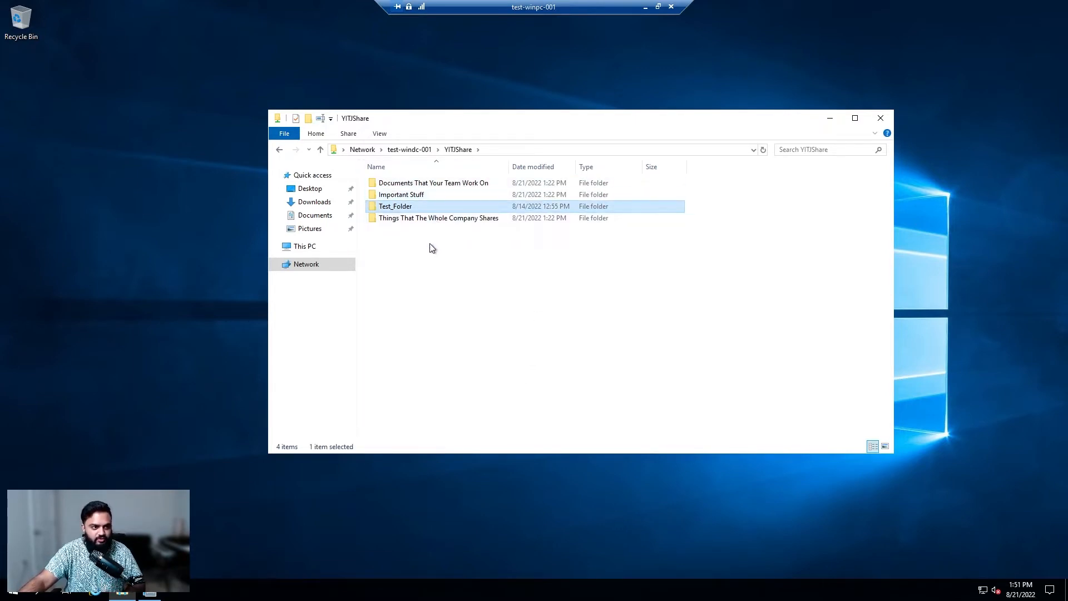
pyautogui.click(433, 247)
pyautogui.click(437, 221)
pyautogui.click(473, 272)
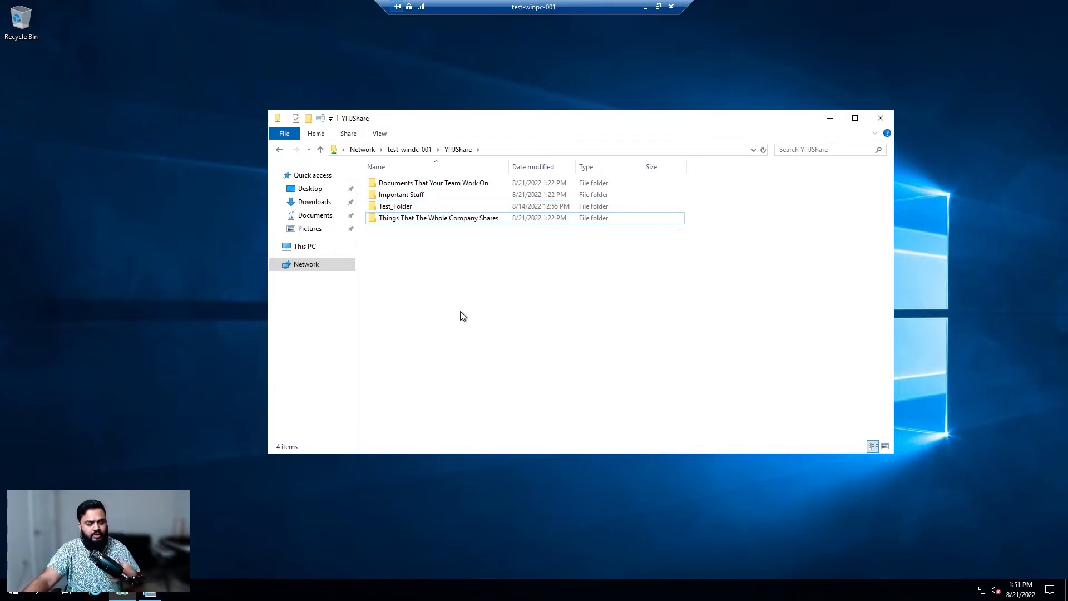
# - Create a new text document named "test document" in the YITJShare share
pyautogui.rightClick(455, 280)
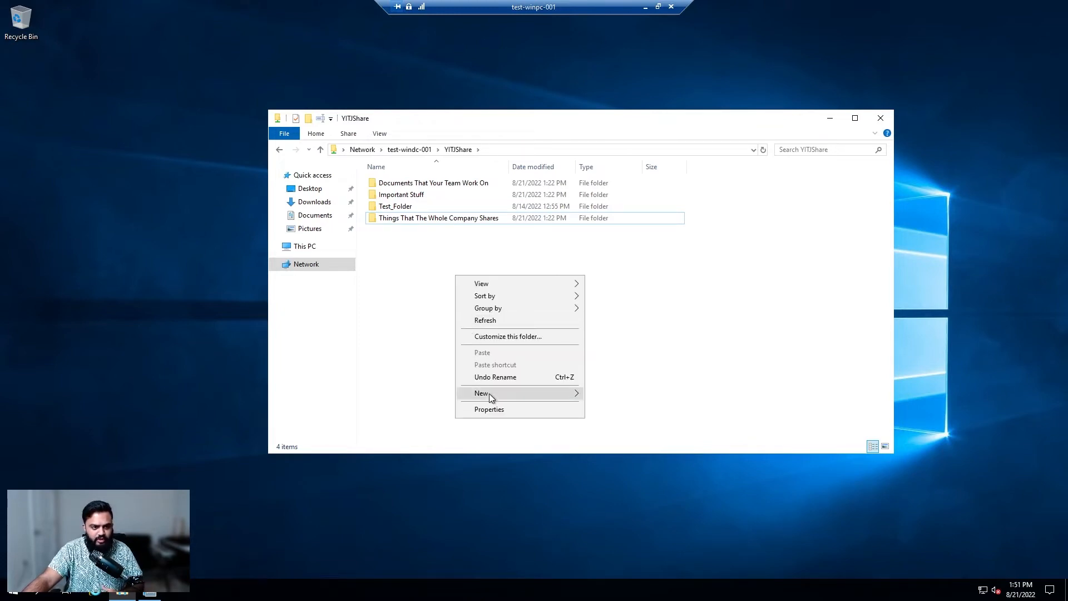
pyautogui.moveTo(493, 394)
pyautogui.click(640, 460)
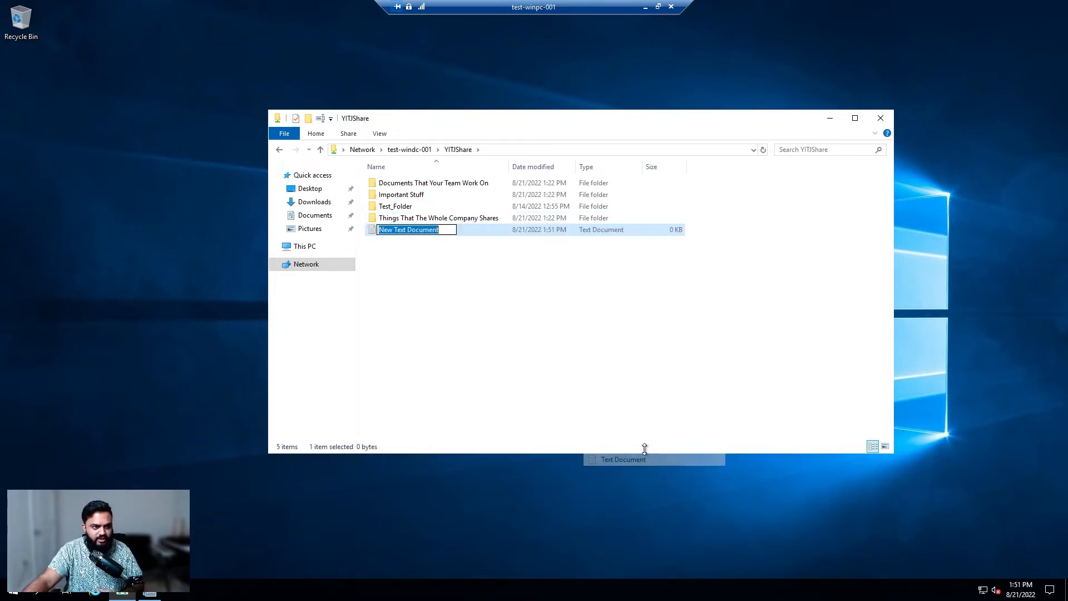
pyautogui.write('test')
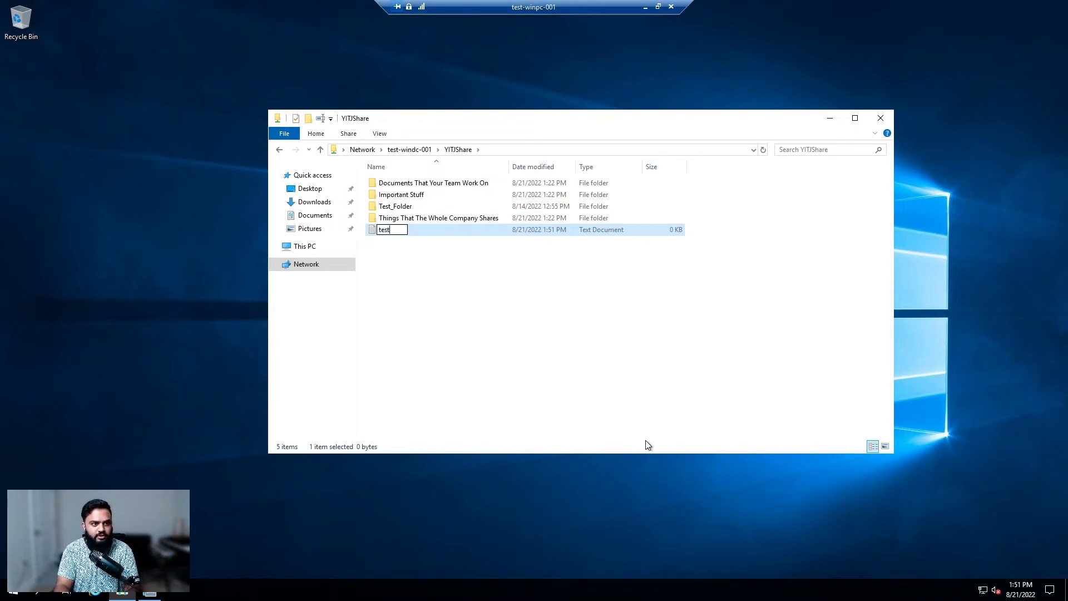
pyautogui.write(' document')
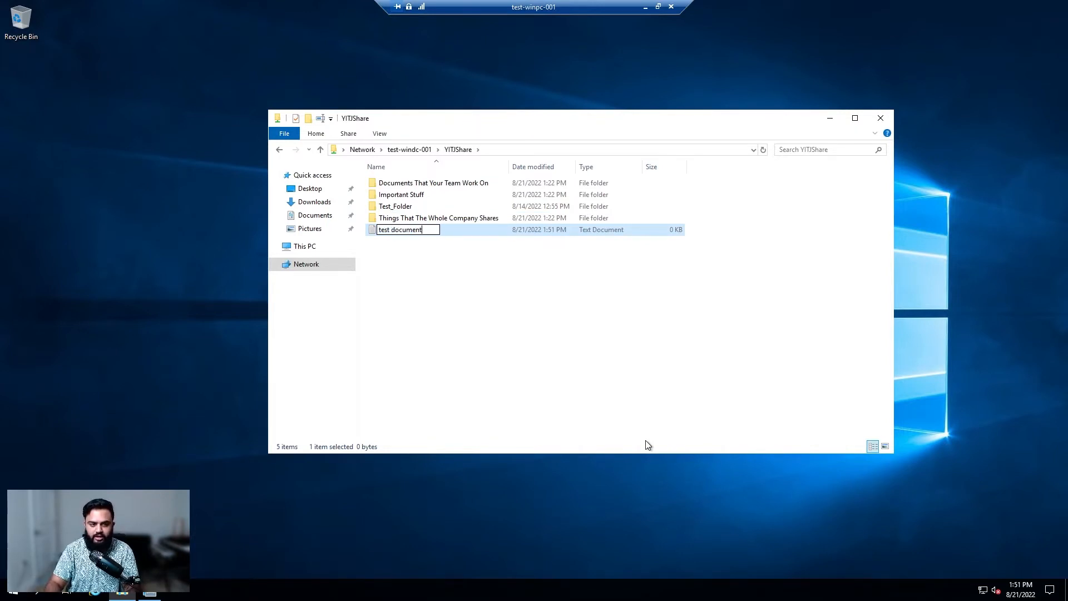
pyautogui.press('Return')
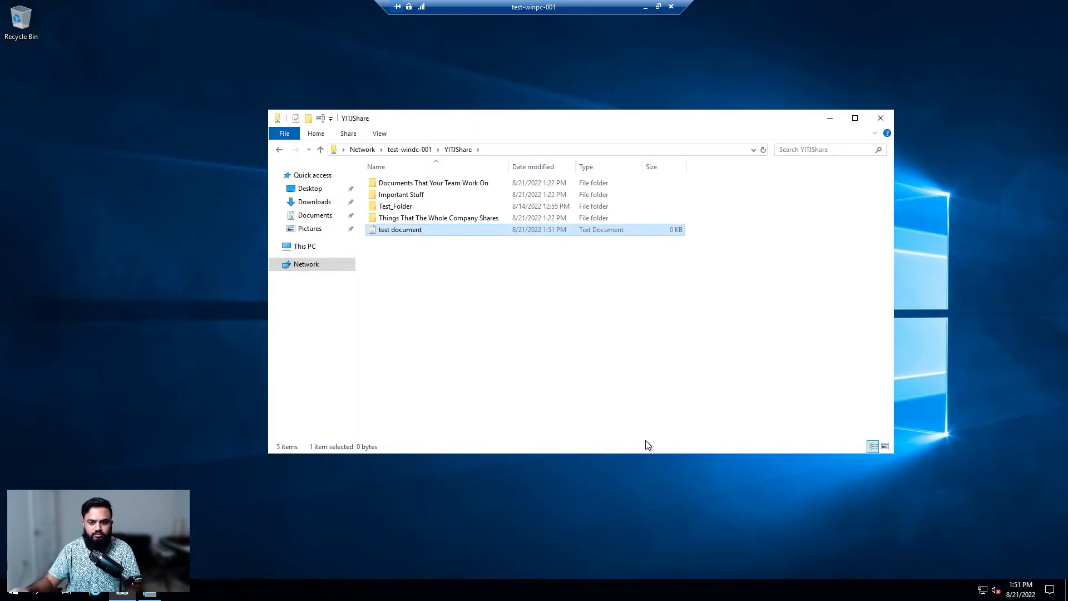
pyautogui.click(521, 329)
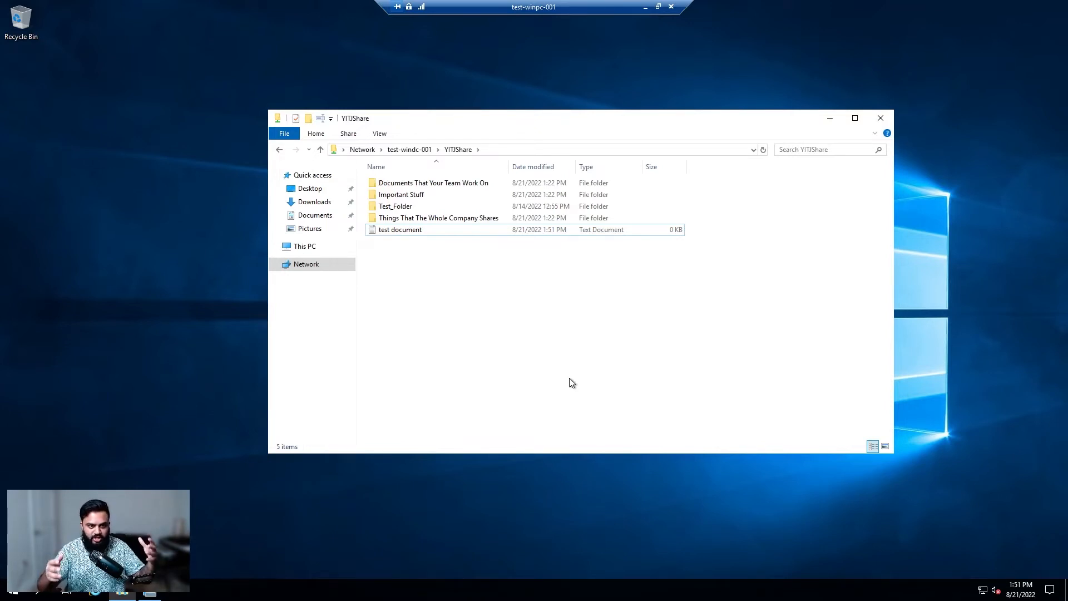
# - Show the full network path of the YITJShare folder and close the File Explorer window
pyautogui.click(499, 150)
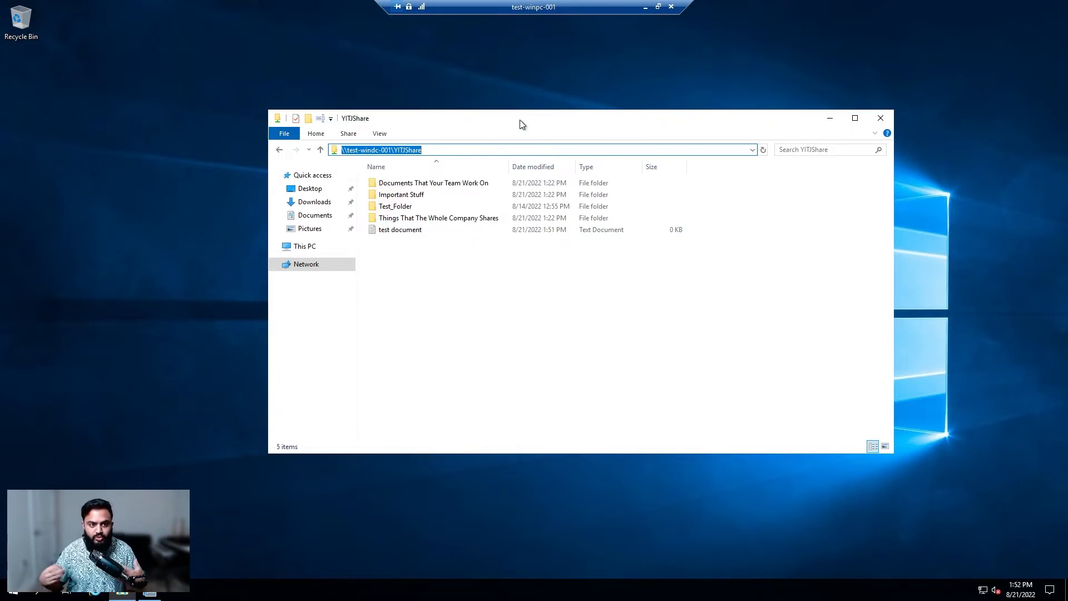
pyautogui.click(499, 311)
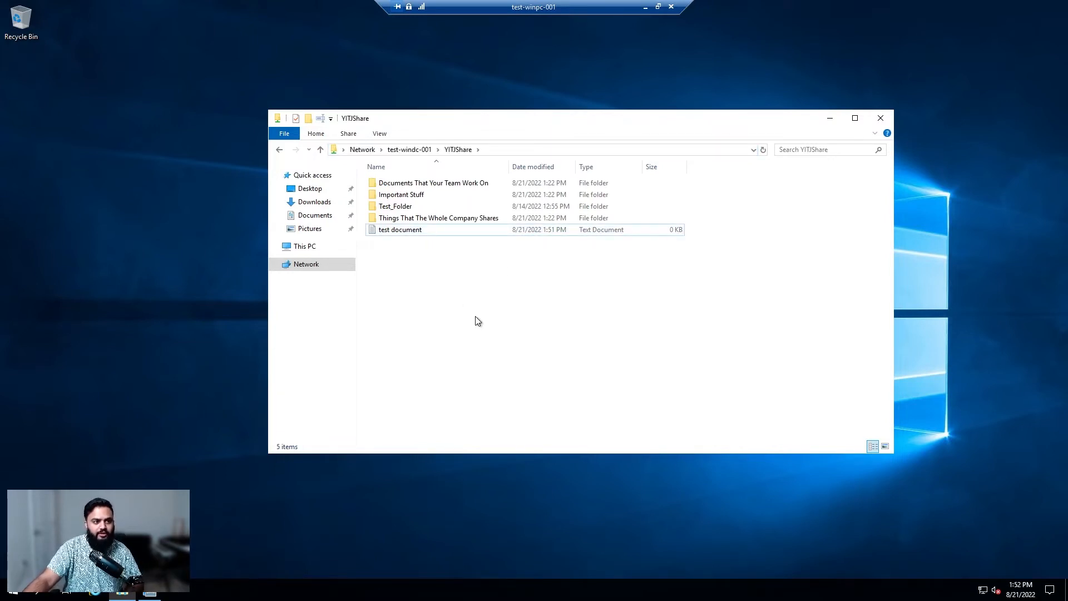
pyautogui.click(881, 118)
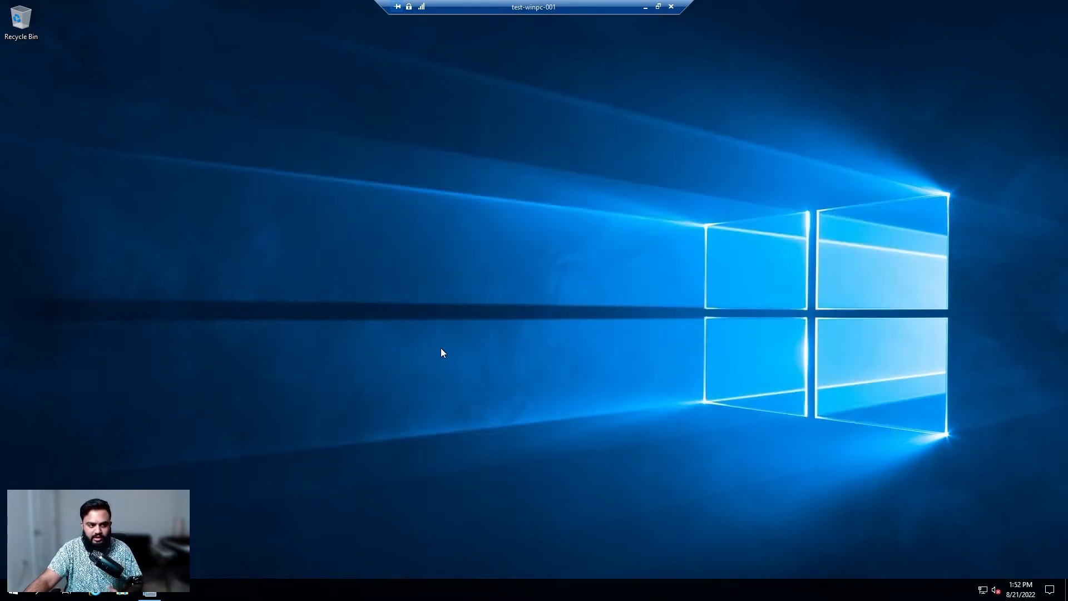
# - Open \\test-windc-001\yitjshare in a new File Explorer window to check the share's contents, and close the window
pyautogui.press('super+e')
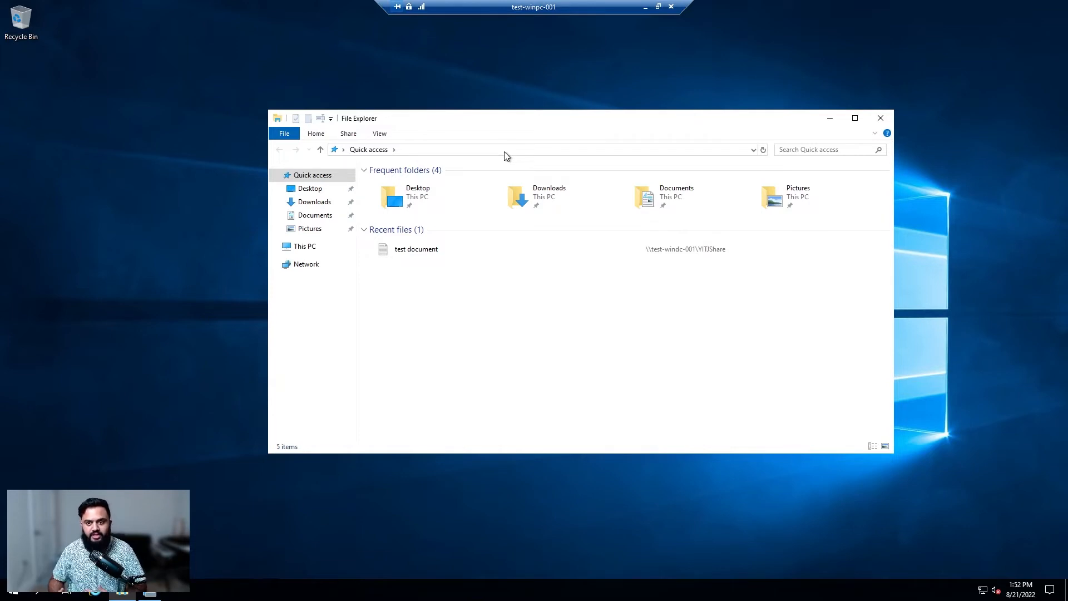
pyautogui.click(626, 151)
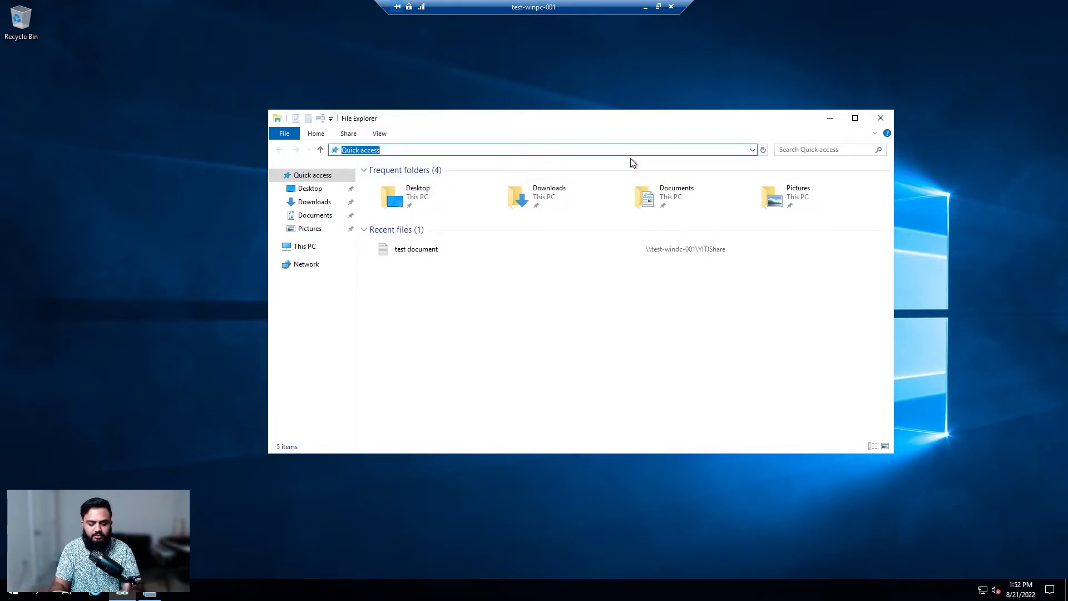
pyautogui.write('\\\\test-windc00')
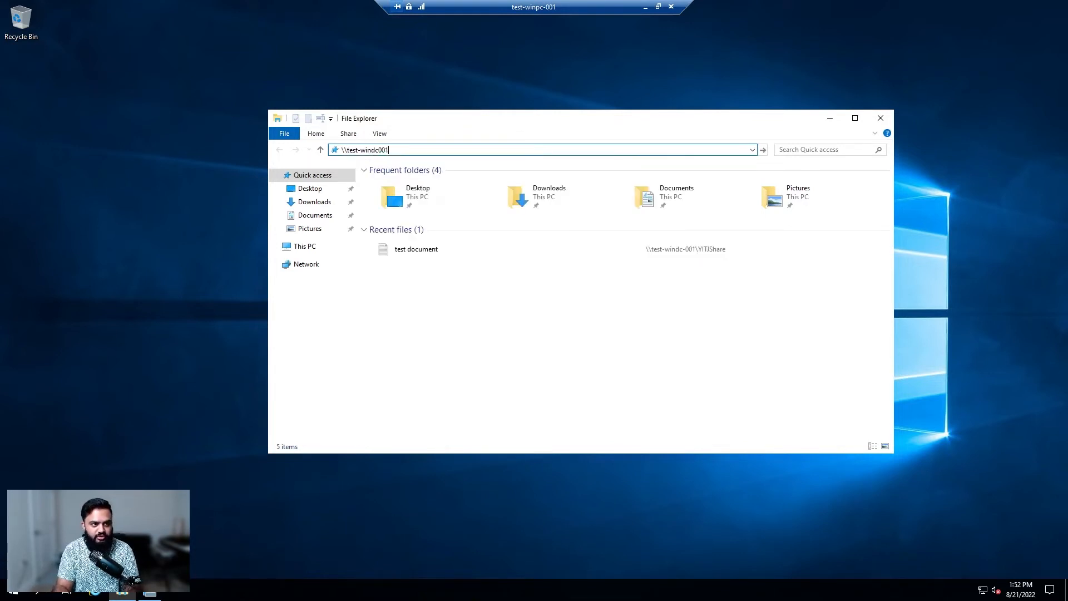
pyautogui.press('BackSpace')
pyautogui.write('-')
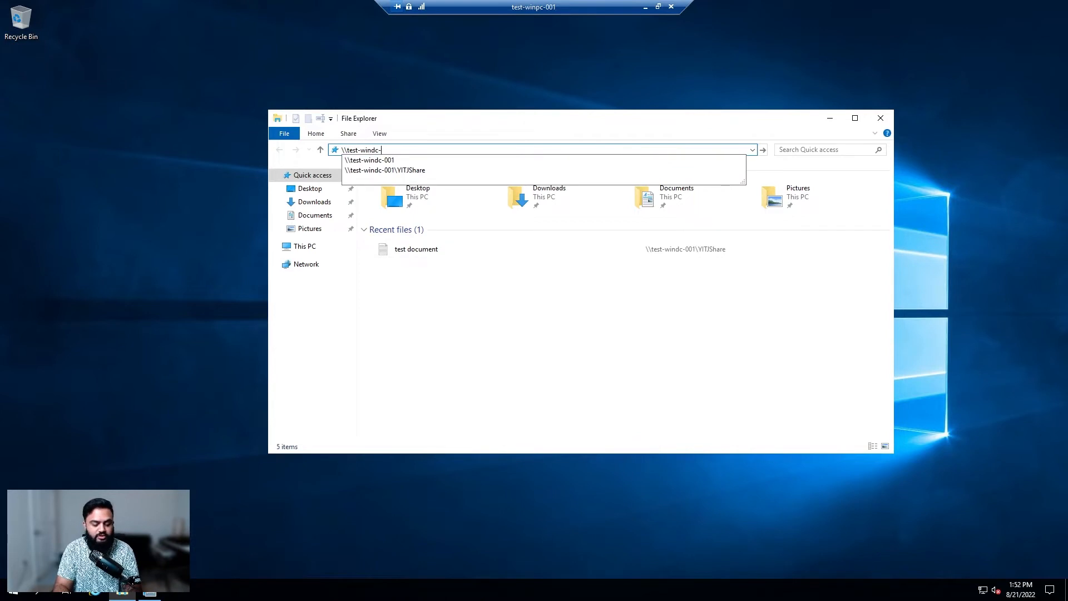
pyautogui.write('001\\yitjshare')
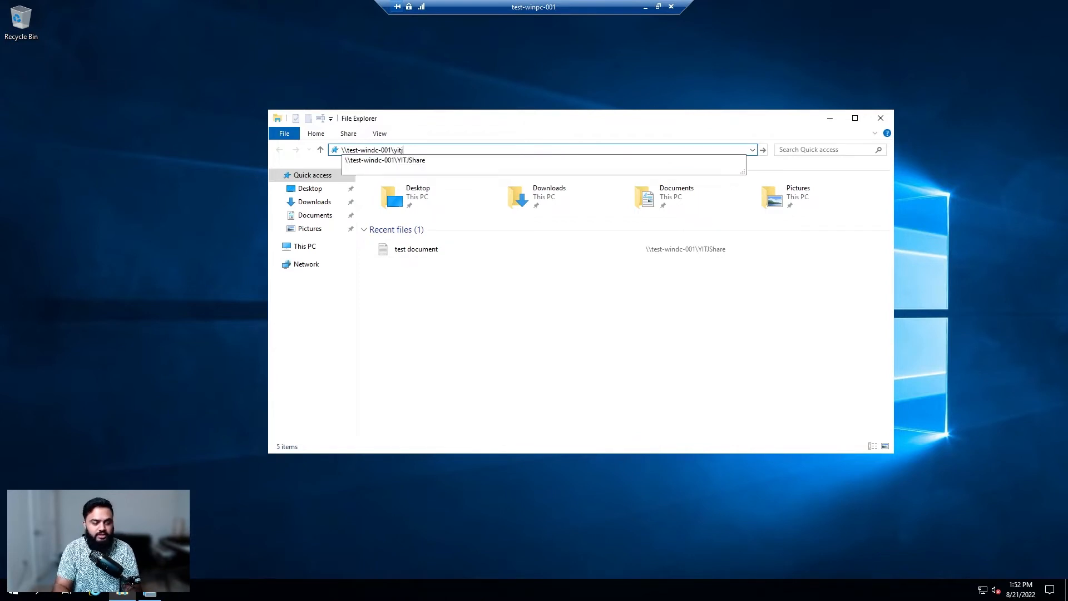
pyautogui.press('Return')
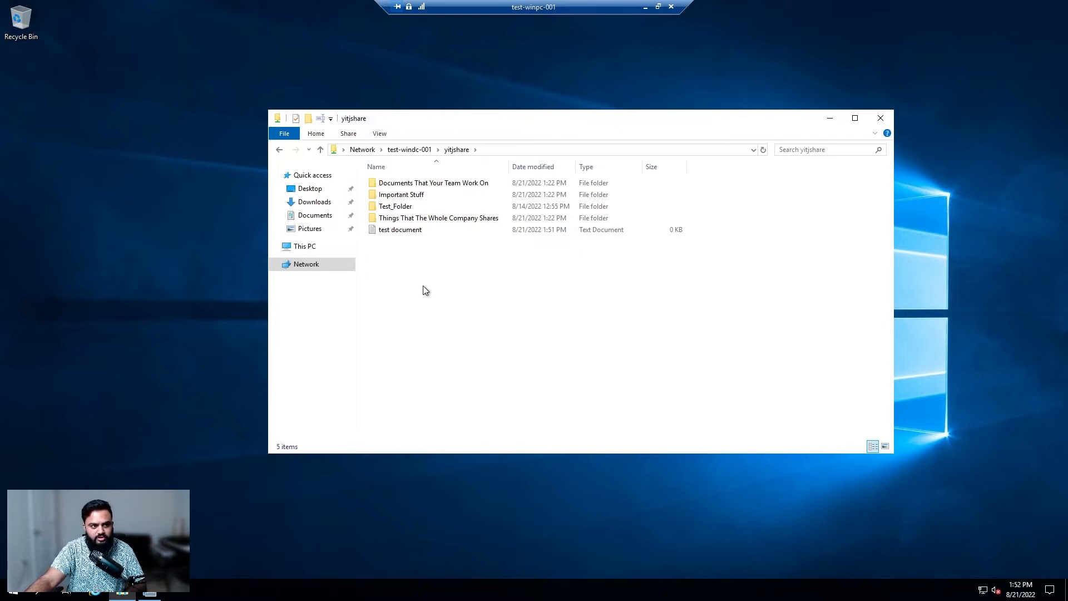
pyautogui.click(881, 118)
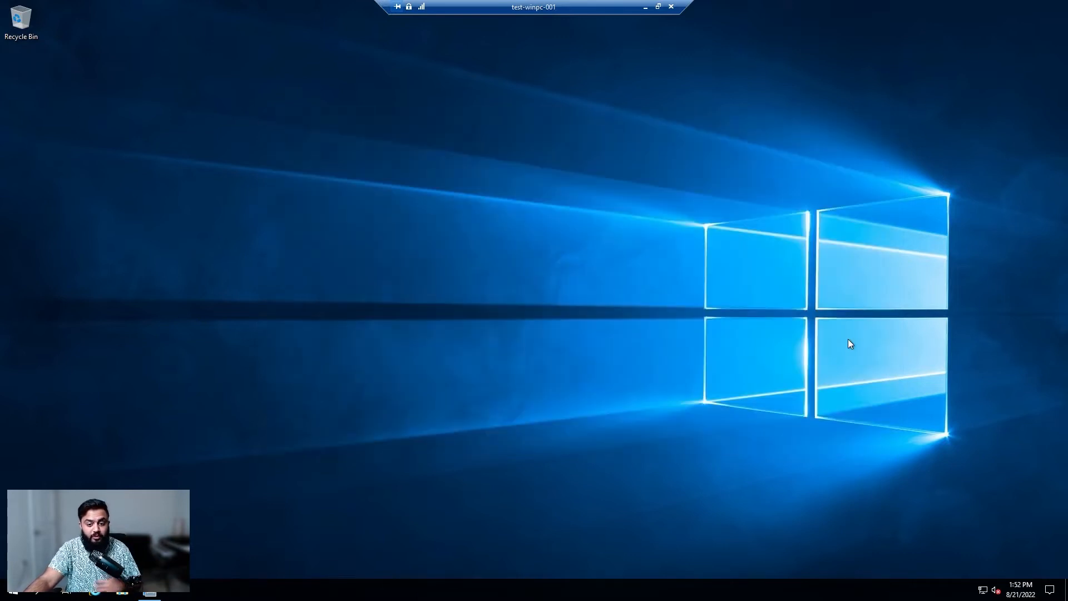
# - Open This PC in a new File Explorer window and inspect the C: and D: drives
pyautogui.click(130, 593)
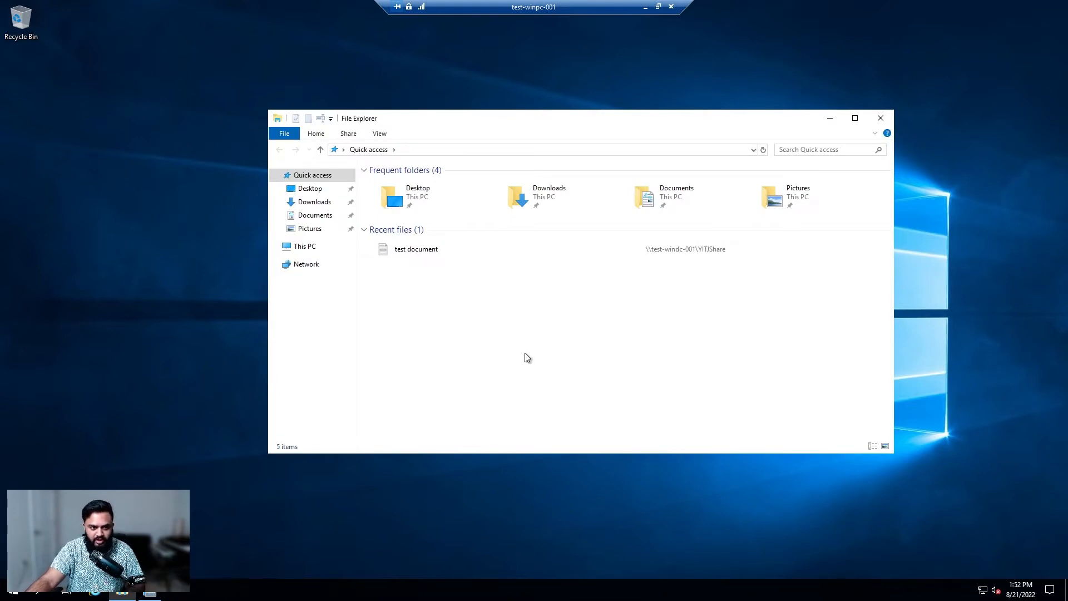
pyautogui.click(327, 247)
pyautogui.click(439, 311)
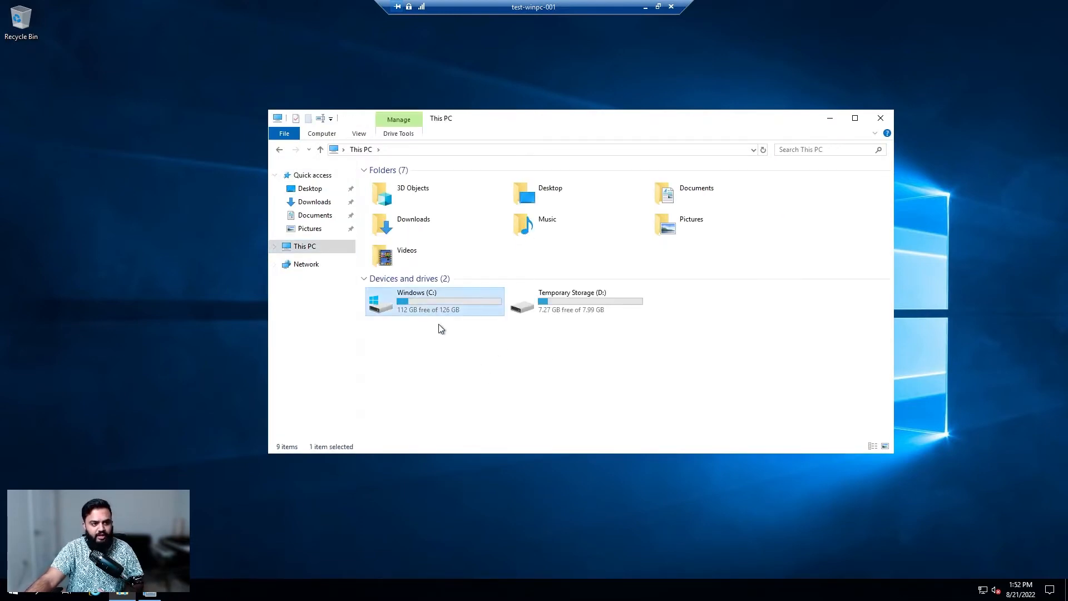
pyautogui.click(544, 313)
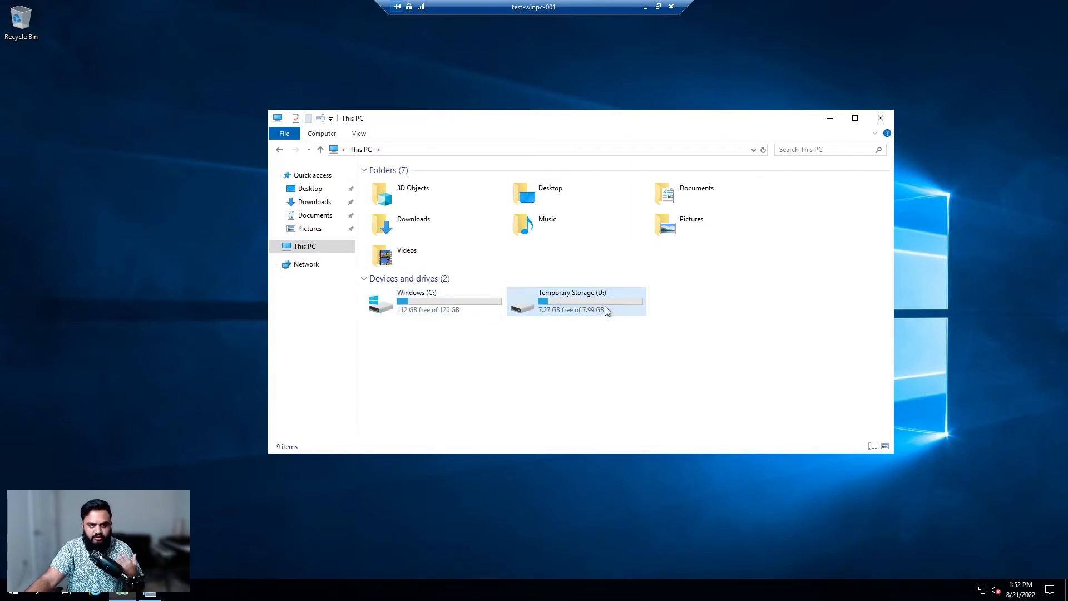
# - Open the Map Network Drive dialog from This PC, minimize the File Explorer window and reposition the dialog
pyautogui.click(593, 339)
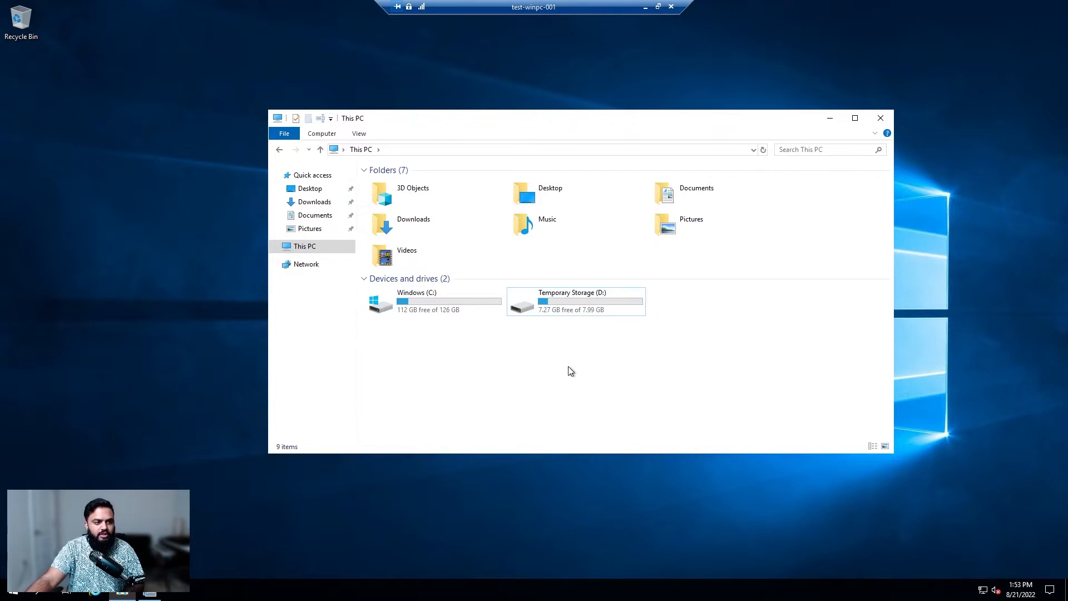
pyautogui.click(322, 134)
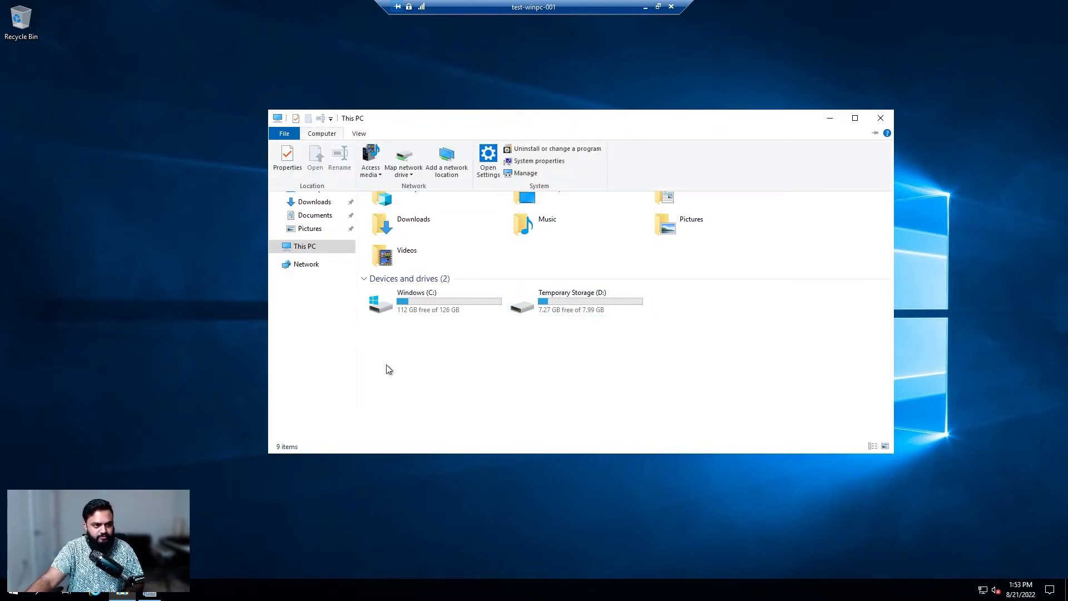
pyautogui.click(410, 158)
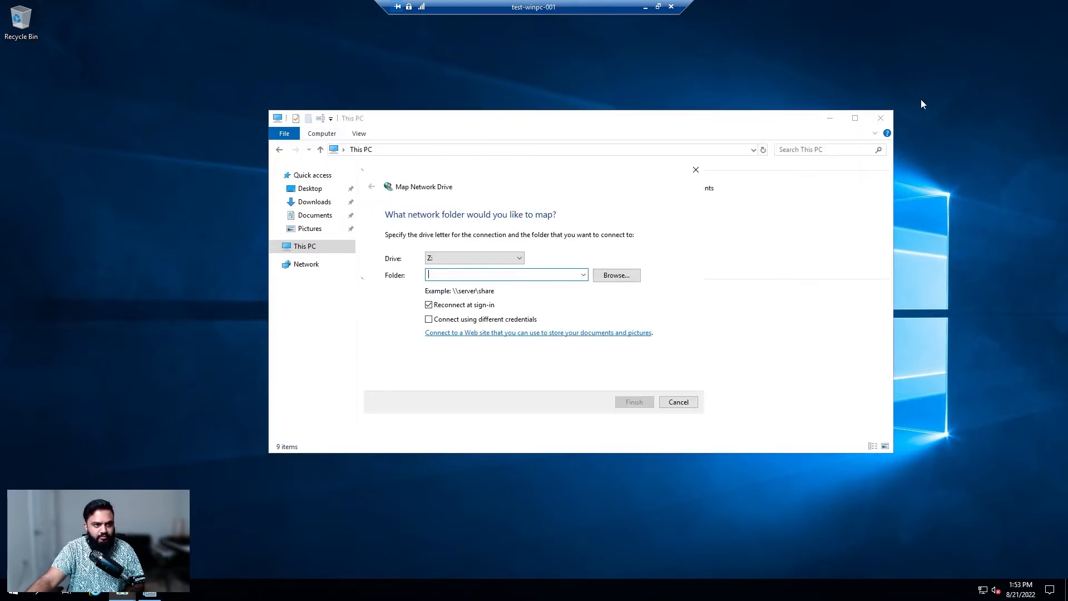
pyautogui.click(830, 118)
pyautogui.moveTo(507, 179); pyautogui.dragTo(540, 148)
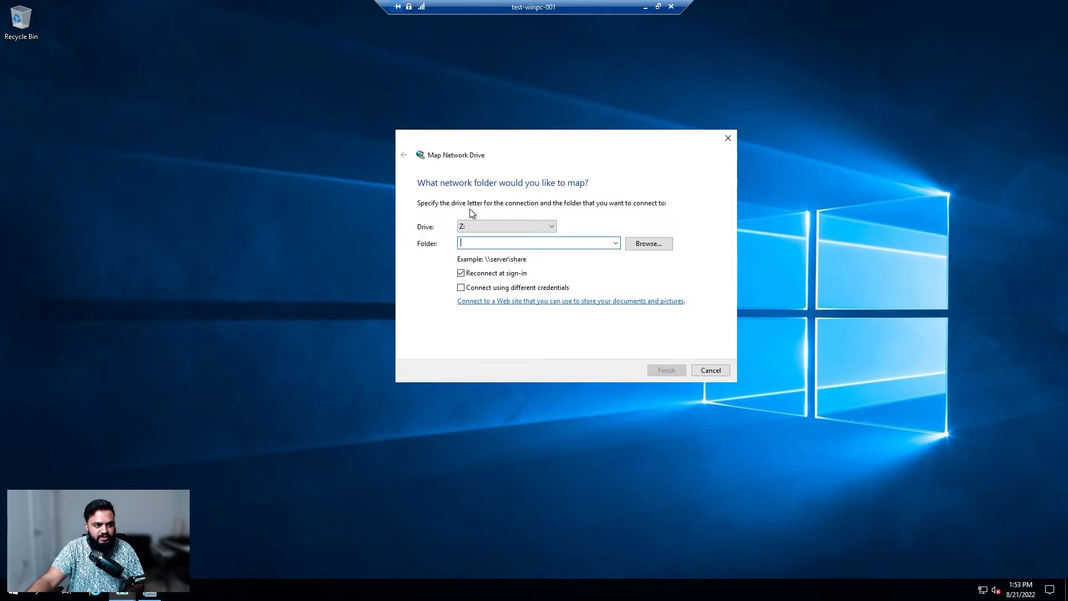
# - Review the available drive letters and choose S: for the network drive mapping
pyautogui.click(543, 227)
pyautogui.click(588, 212)
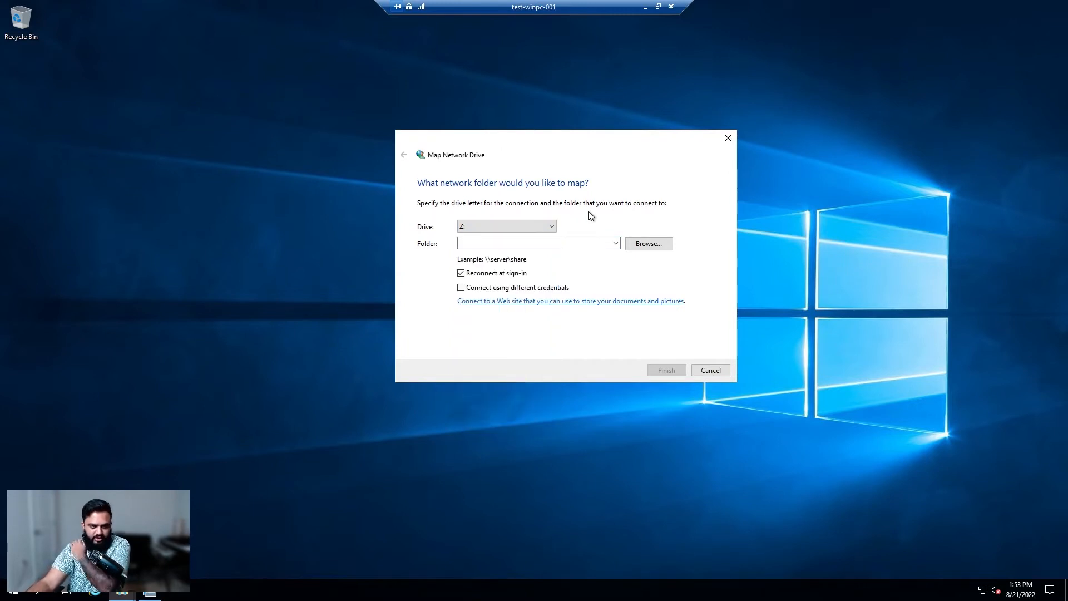
pyautogui.click(537, 227)
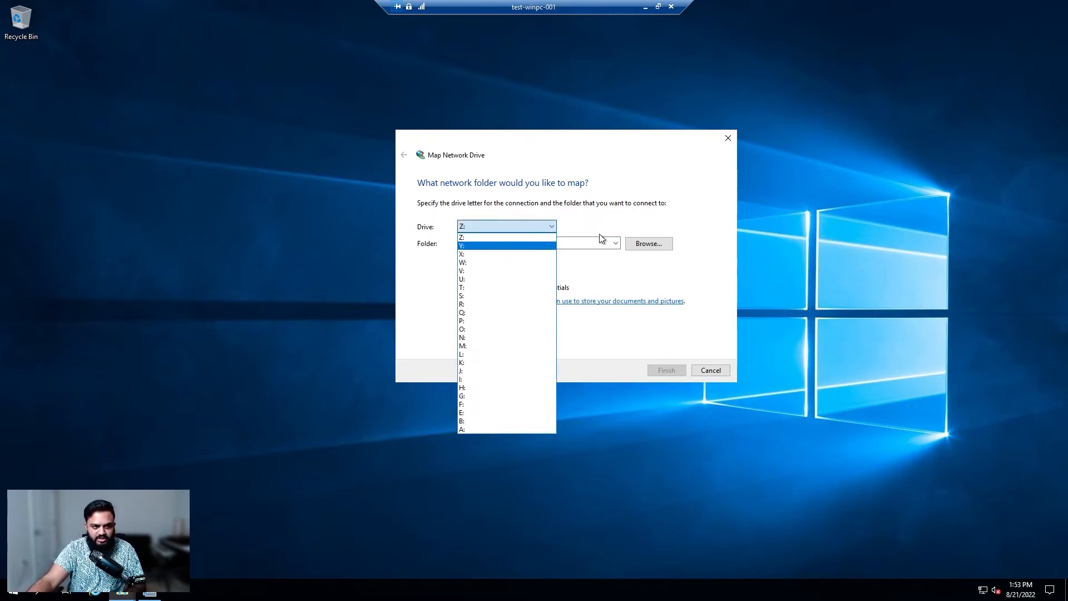
pyautogui.click(674, 189)
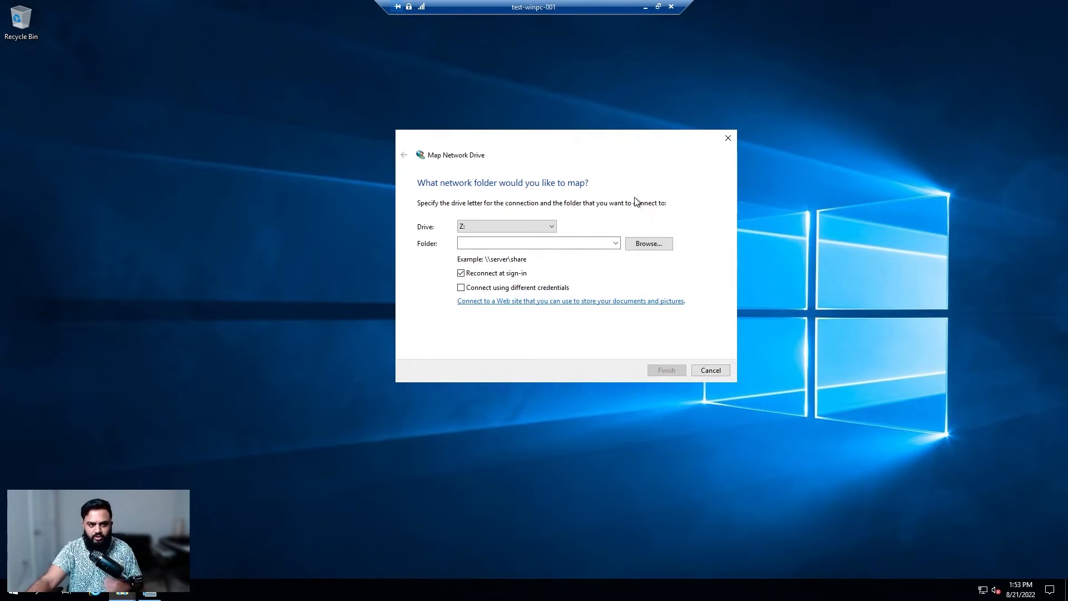
pyautogui.click(551, 226)
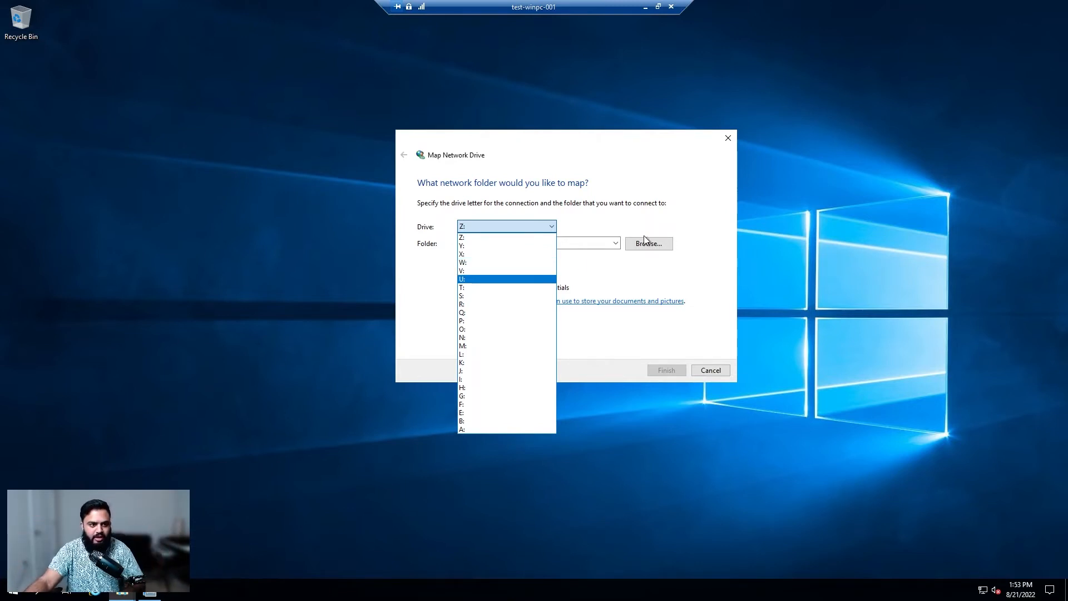
pyautogui.click(510, 295)
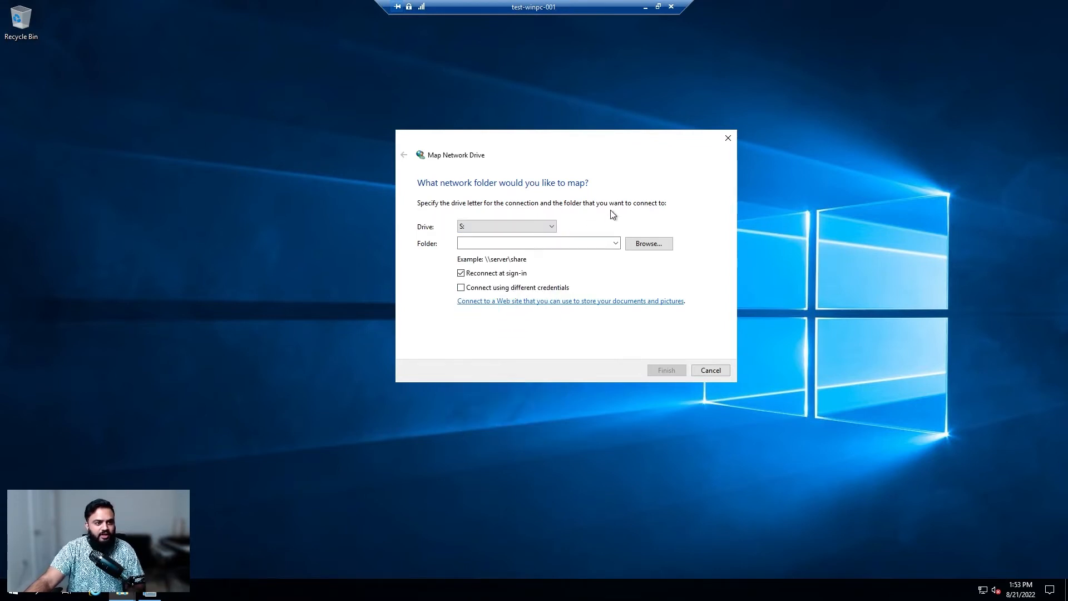
# - Enter \\test-windc-001\yitjshare as the network folder to map
pyautogui.click(559, 242)
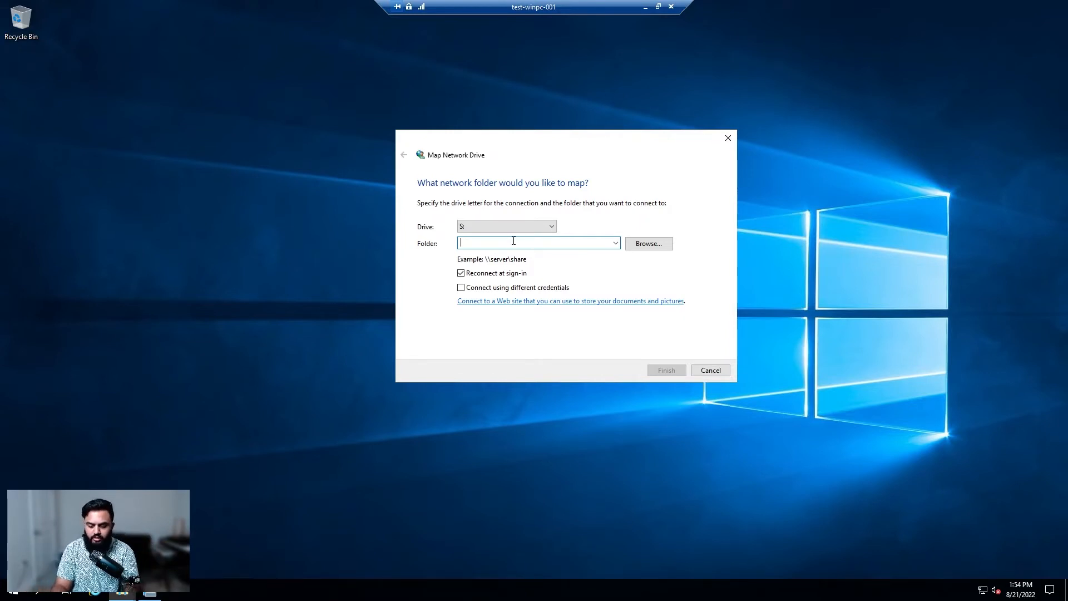
pyautogui.write('\\\\')
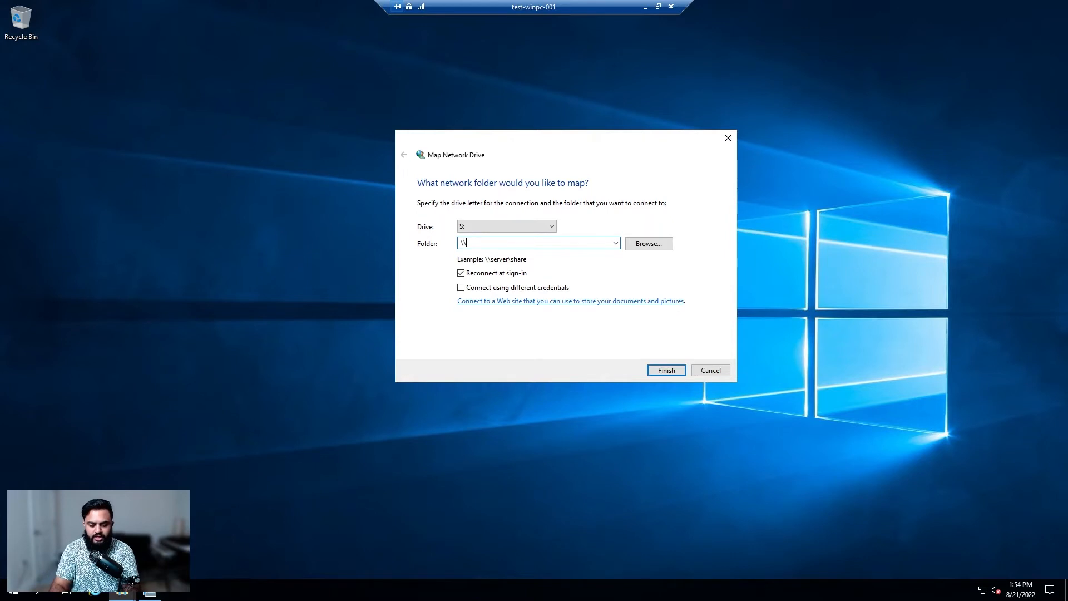
pyautogui.write('test-win')
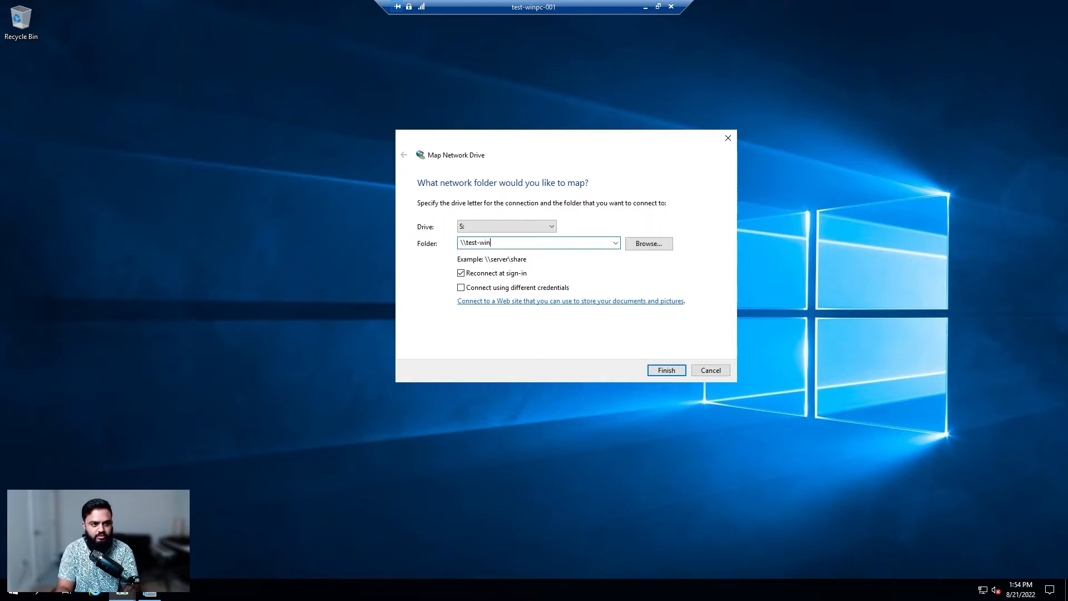
pyautogui.write('dc-001')
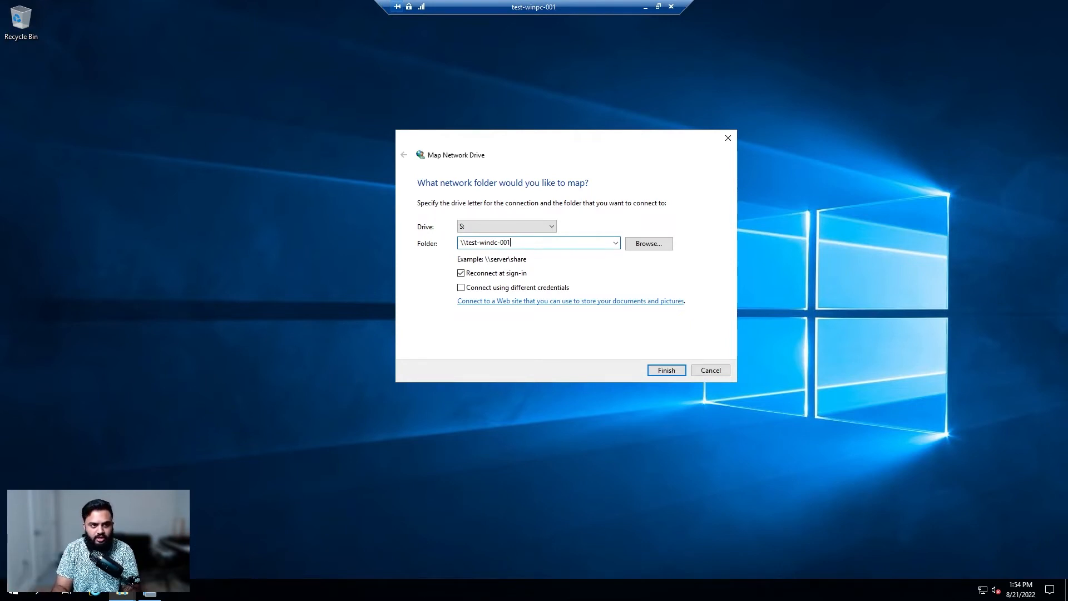
pyautogui.write('\\y')
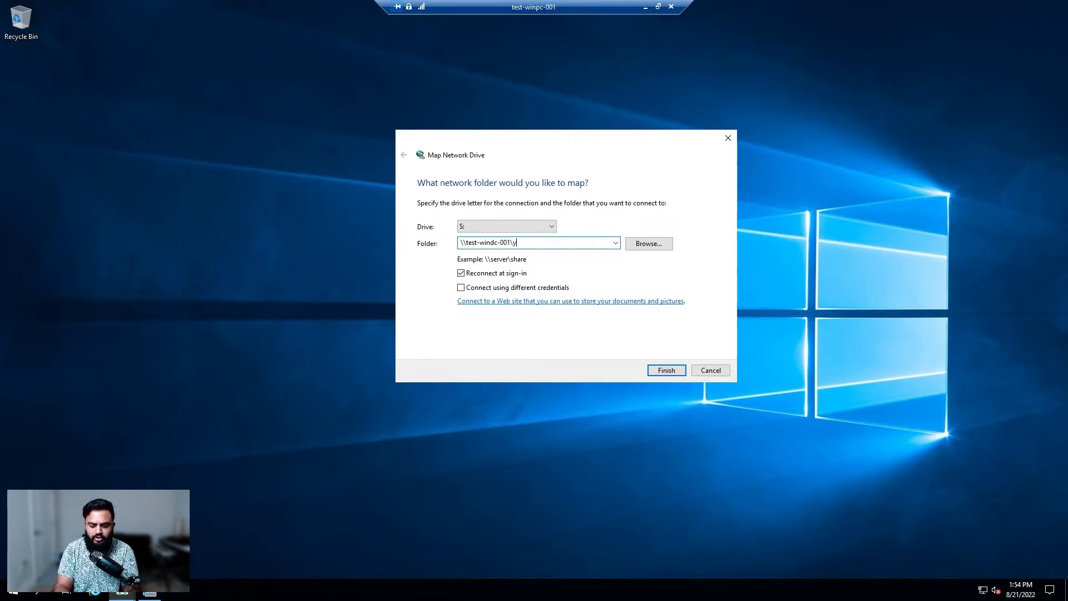
pyautogui.write('itjshare')
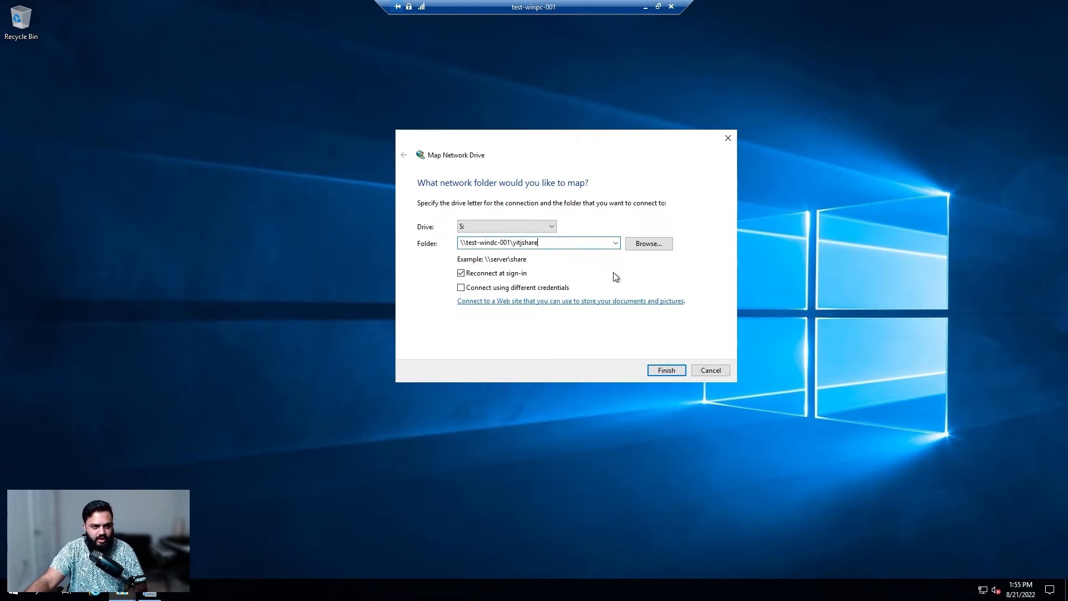
# - Finish mapping the network drive with Reconnect at sign-in enabled and Connect using different credentials disabled
pyautogui.click(501, 275)
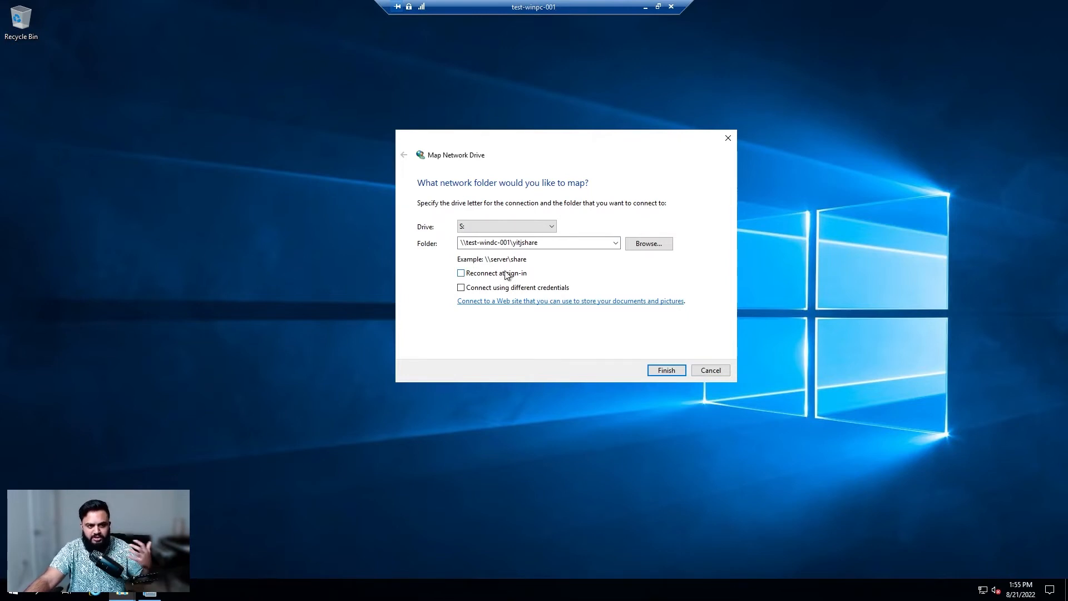
pyautogui.click(524, 276)
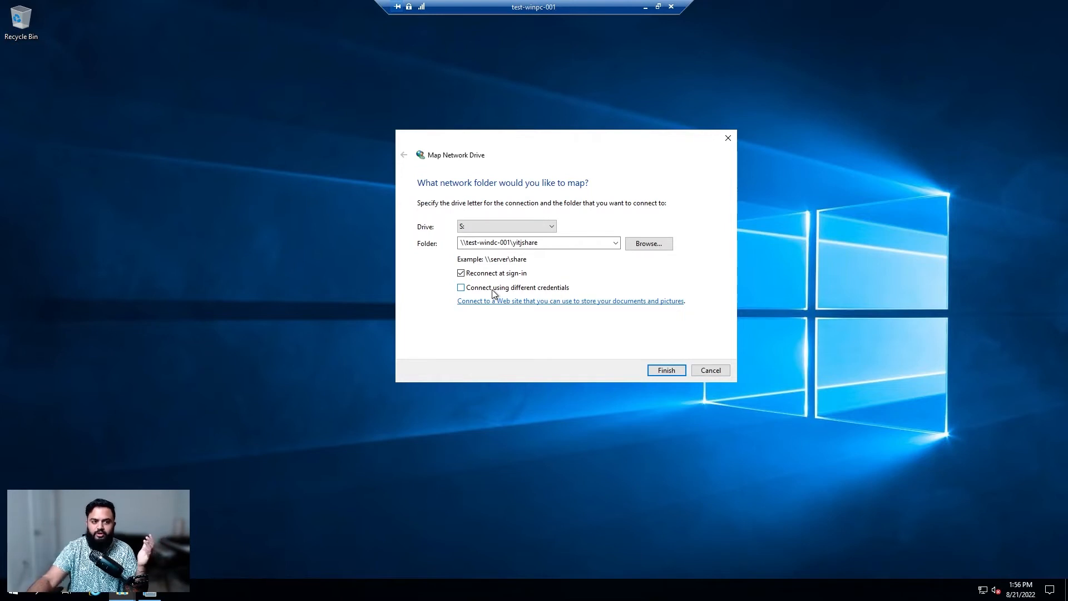
pyautogui.click(461, 287)
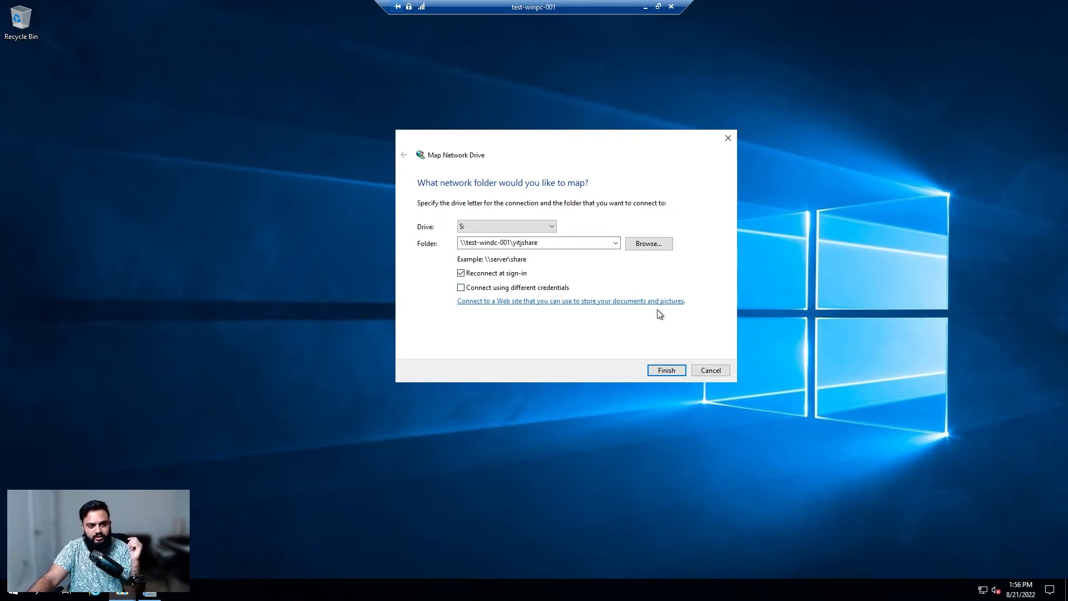
pyautogui.click(667, 371)
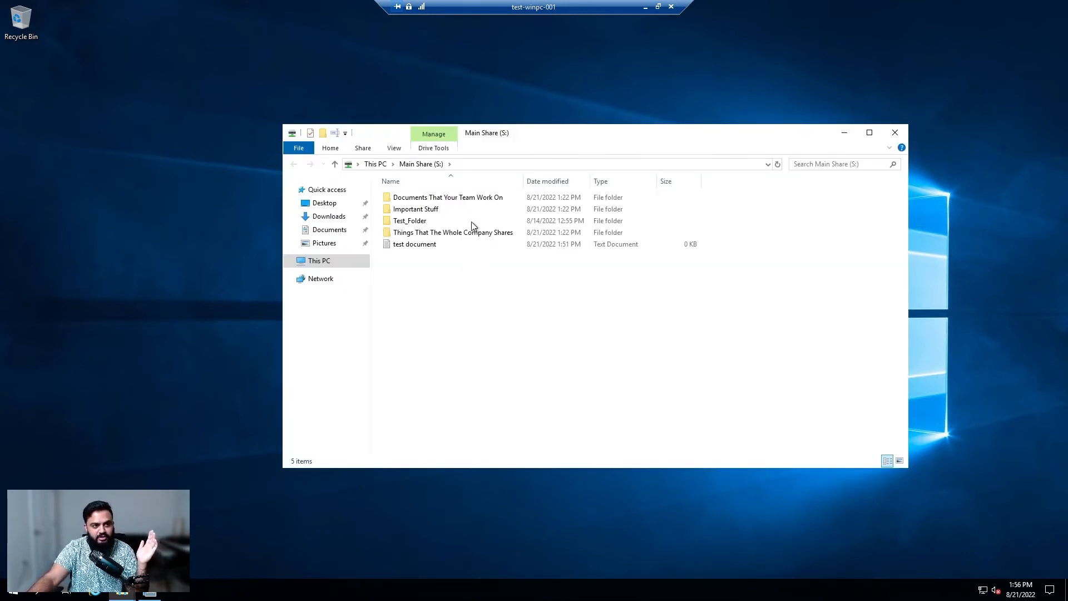
# - Examine the folders and the test document in the newly mapped Main Share (S:) drive
pyautogui.moveTo(439, 300); pyautogui.dragTo(473, 180)
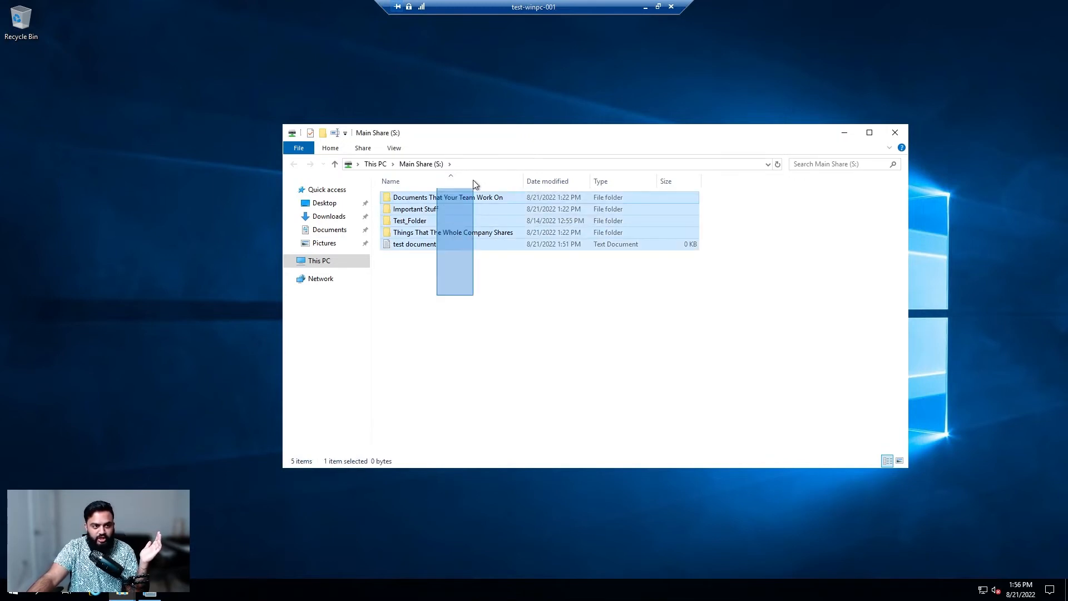
pyautogui.click(498, 270)
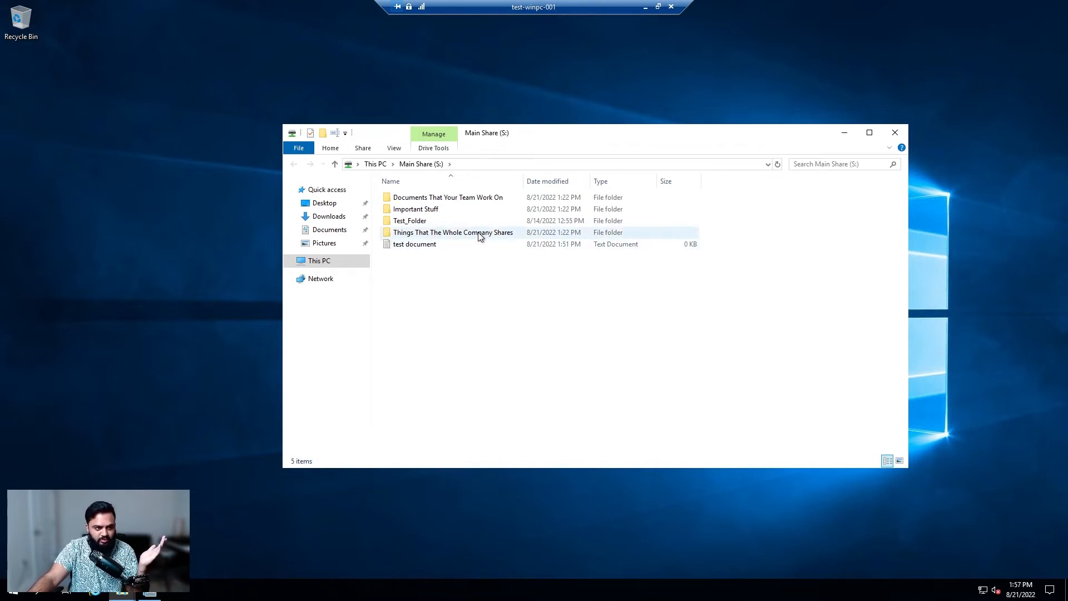
pyautogui.click(444, 244)
pyautogui.click(479, 286)
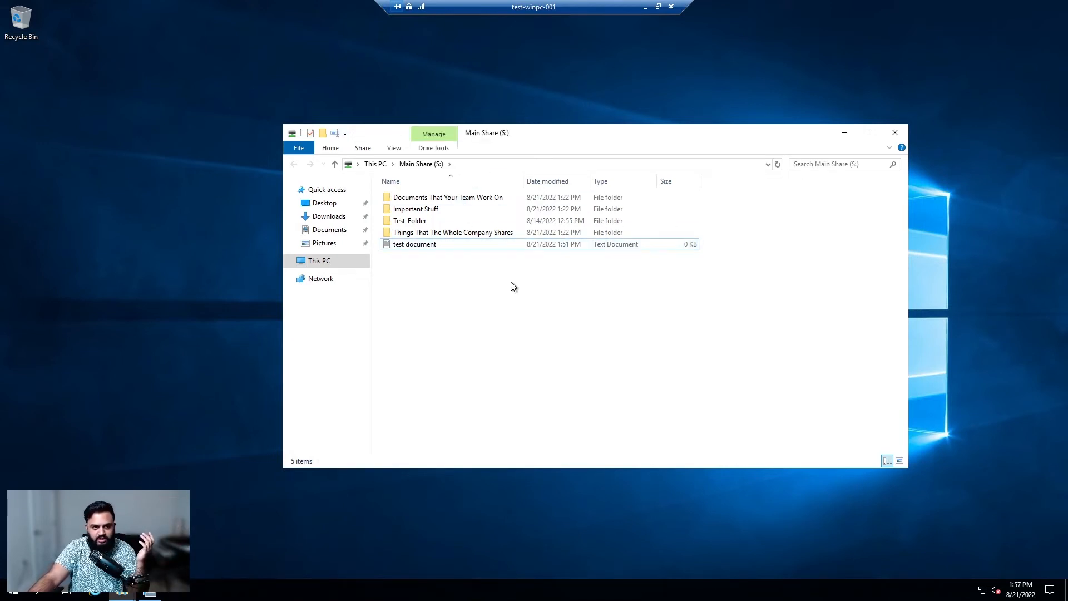
# - Show the S:\ path of the mapped drive and close its File Explorer window
pyautogui.click(473, 165)
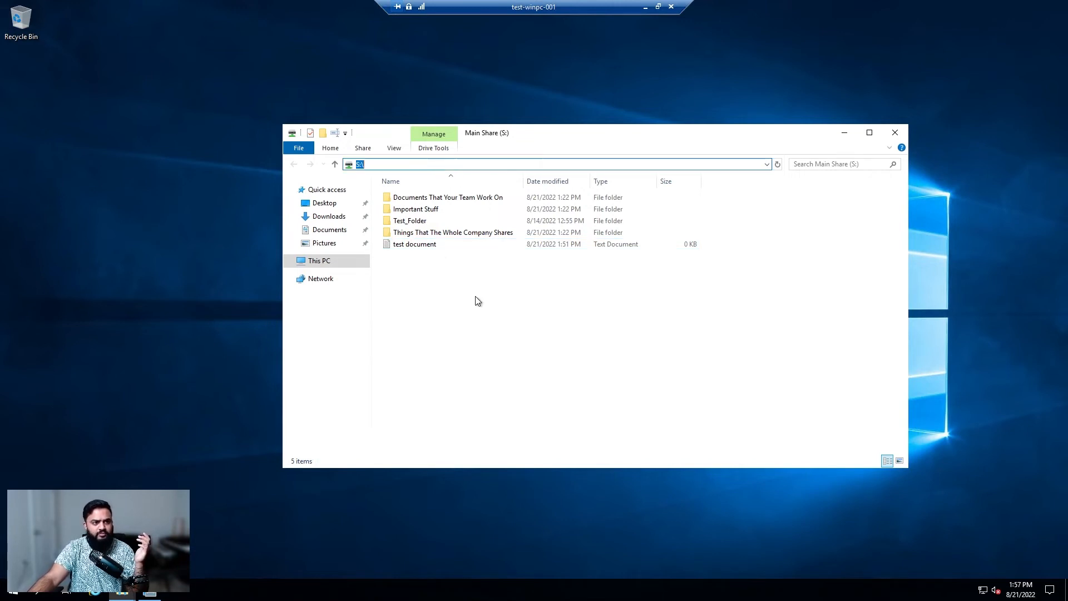
pyautogui.click(385, 163)
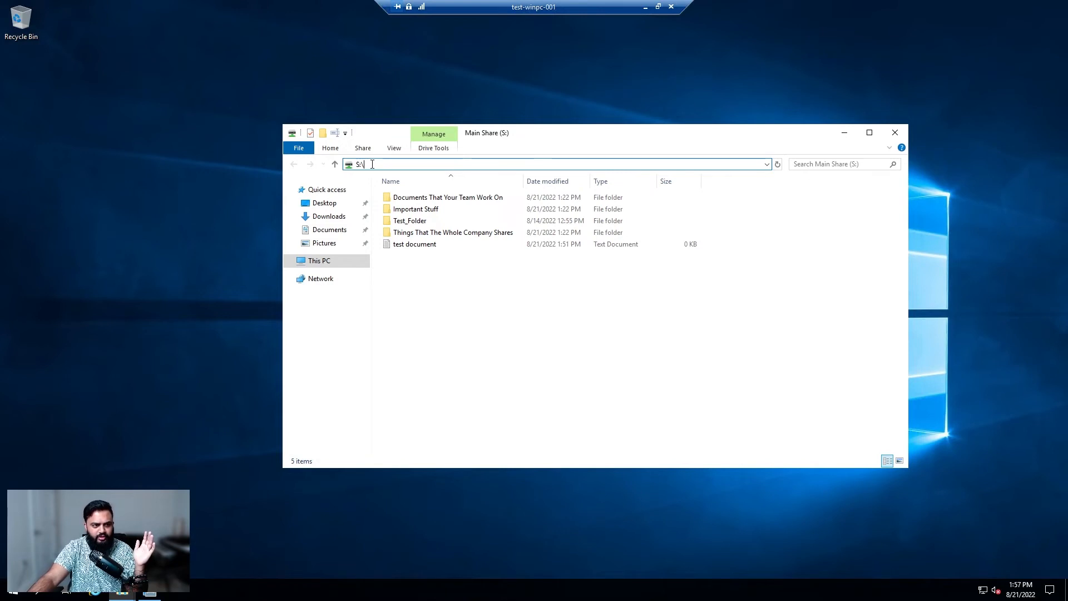
pyautogui.moveTo(365, 165); pyautogui.dragTo(356, 169)
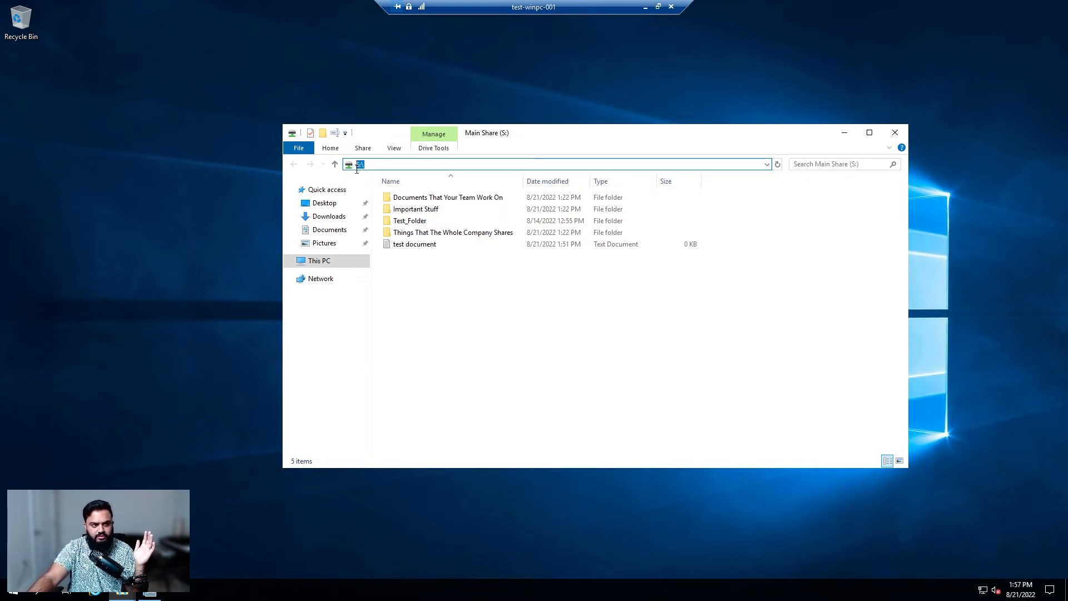
pyautogui.click(495, 351)
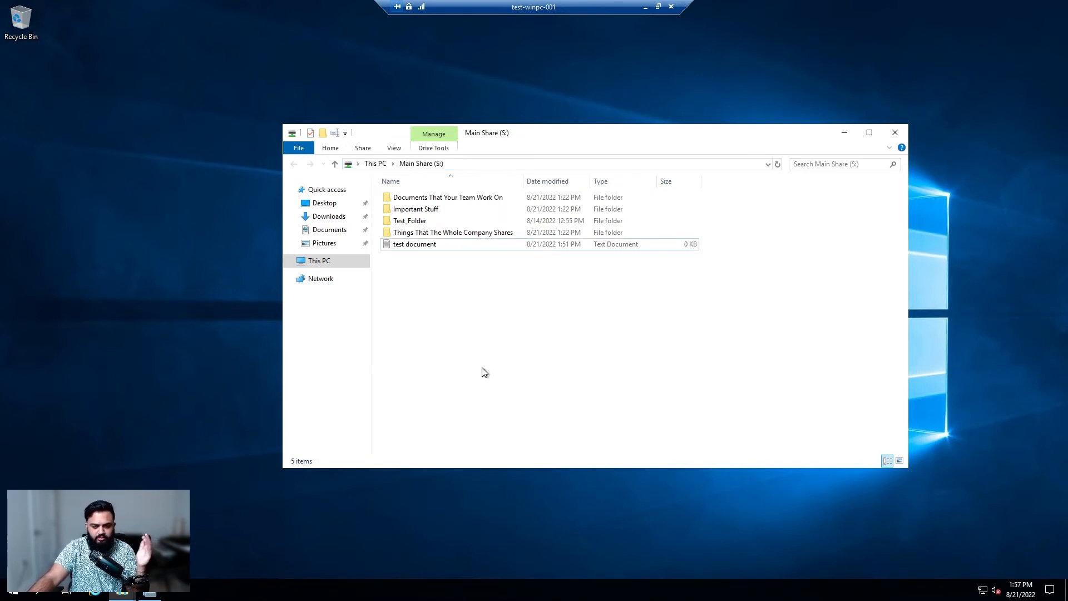
pyautogui.click(903, 132)
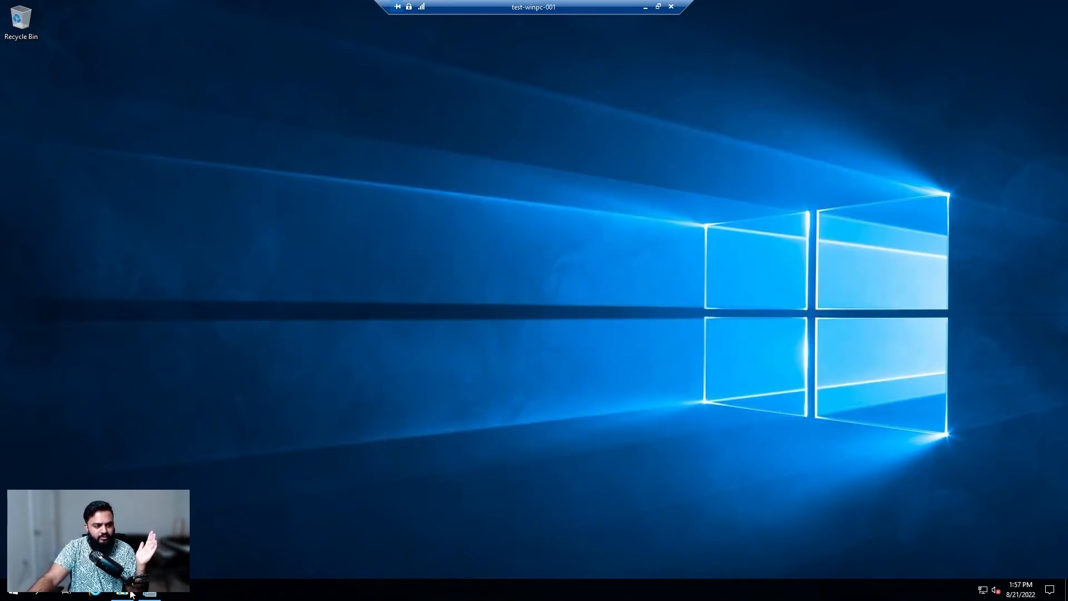
# - Restore the This PC window and check the mapped Main Share (S:) drive alongside the C: and D: drives
pyautogui.click(131, 593)
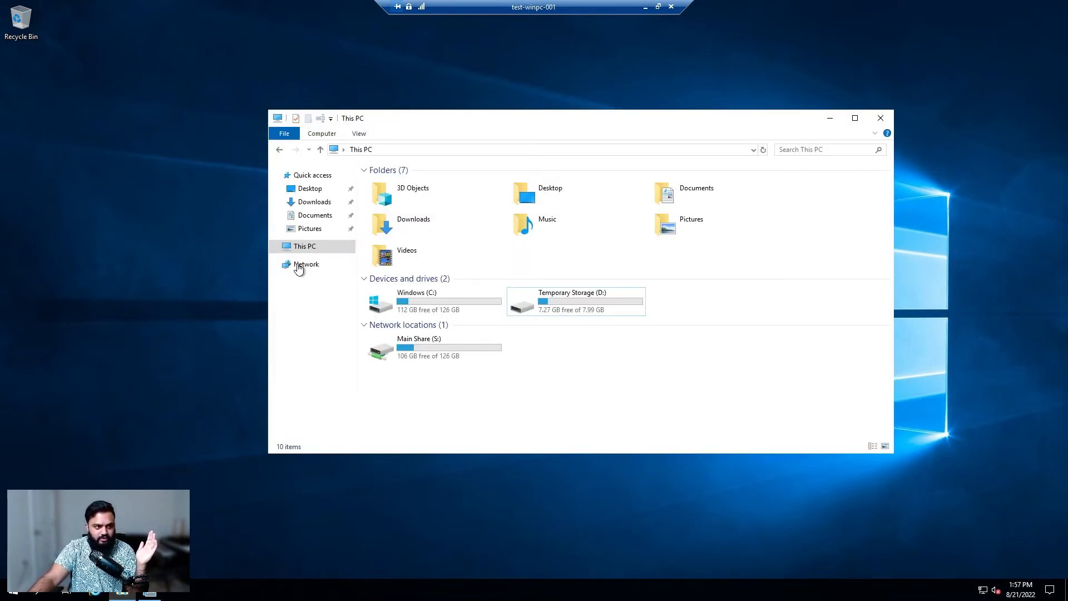
pyautogui.click(477, 357)
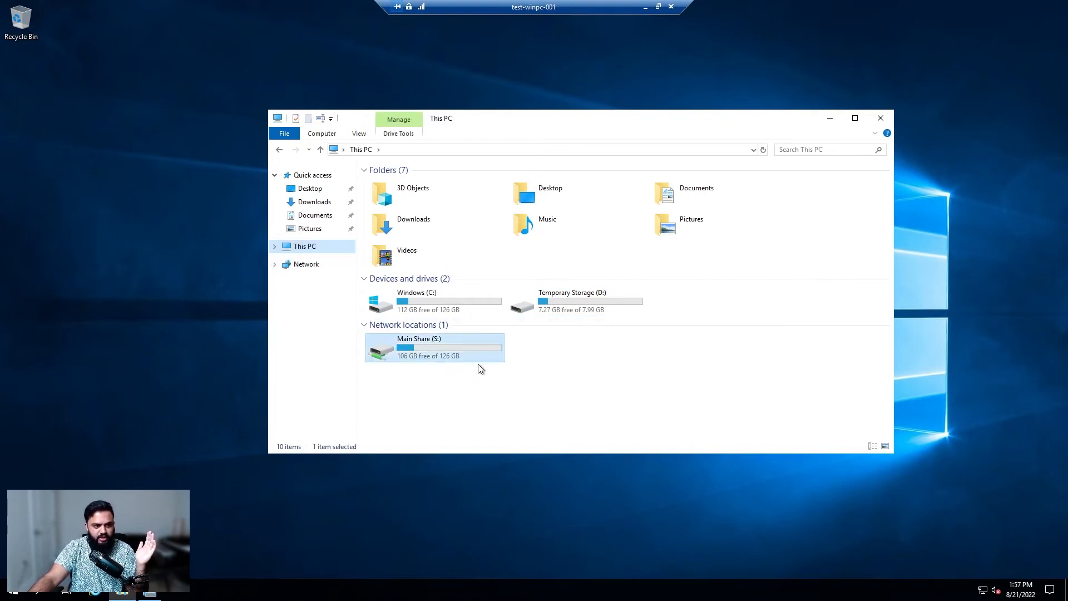
pyautogui.click(570, 375)
pyautogui.click(423, 298)
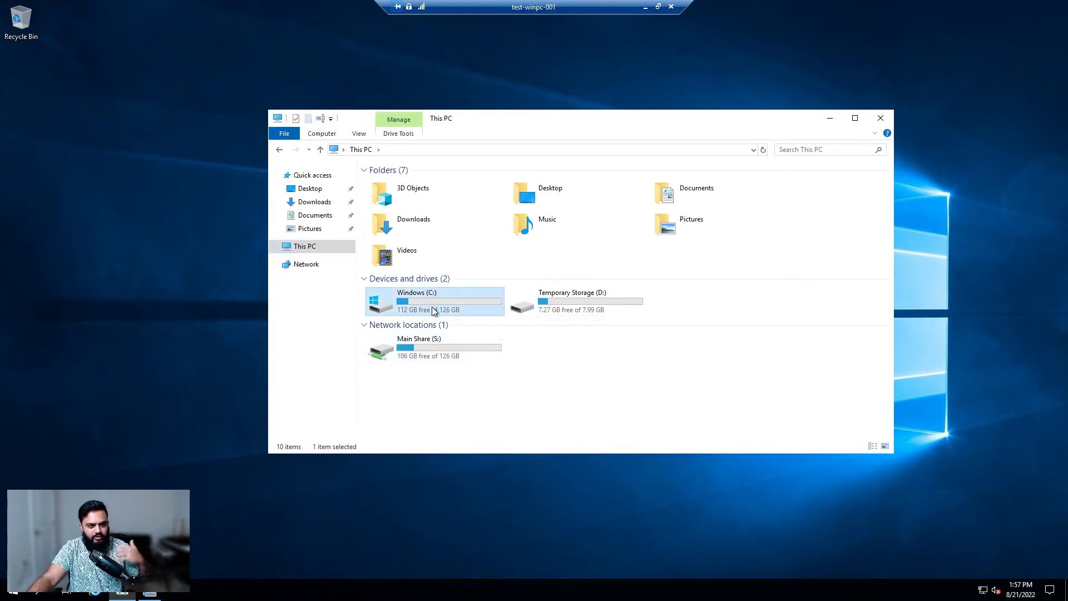
pyautogui.click(555, 300)
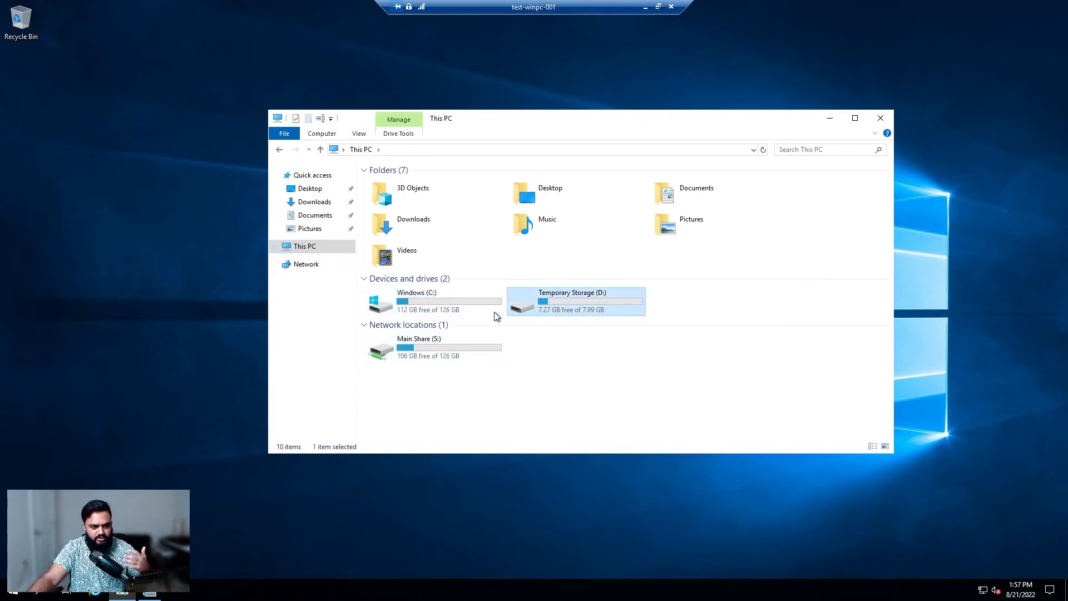
# - Open the Main Share (S:) network location from This PC and inspect its folders
pyautogui.click(455, 350)
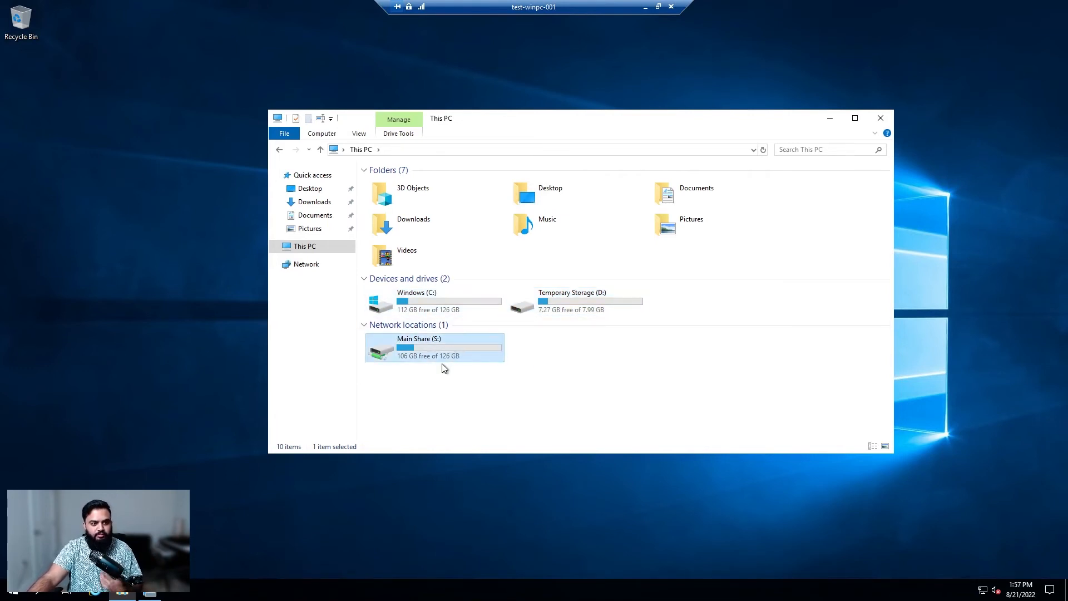
pyautogui.click(443, 369)
pyautogui.click(443, 358)
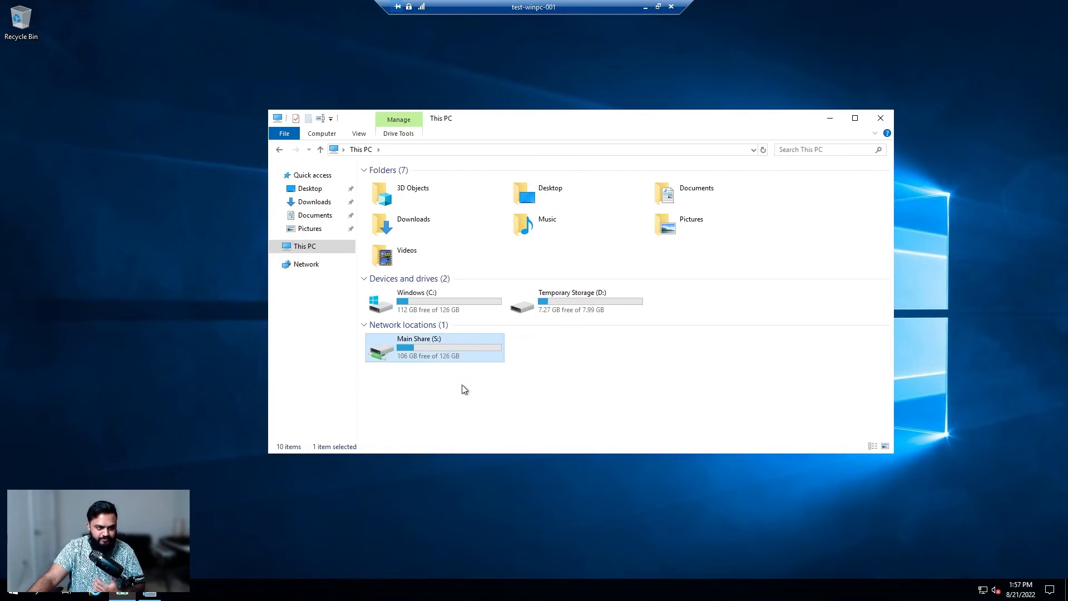
pyautogui.doubleClick(433, 344)
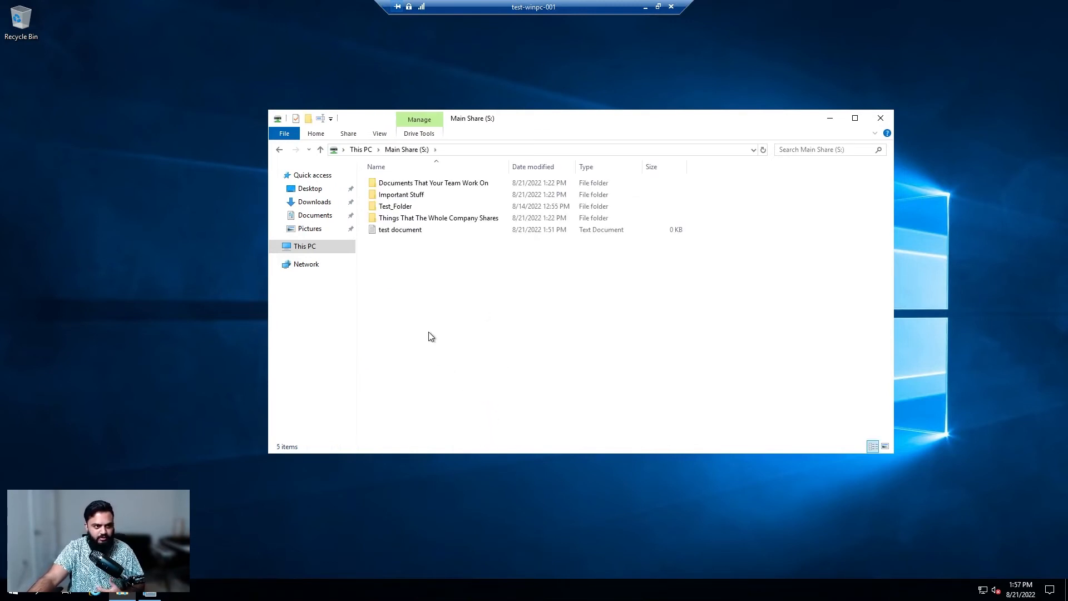
pyautogui.moveTo(442, 278); pyautogui.dragTo(441, 272)
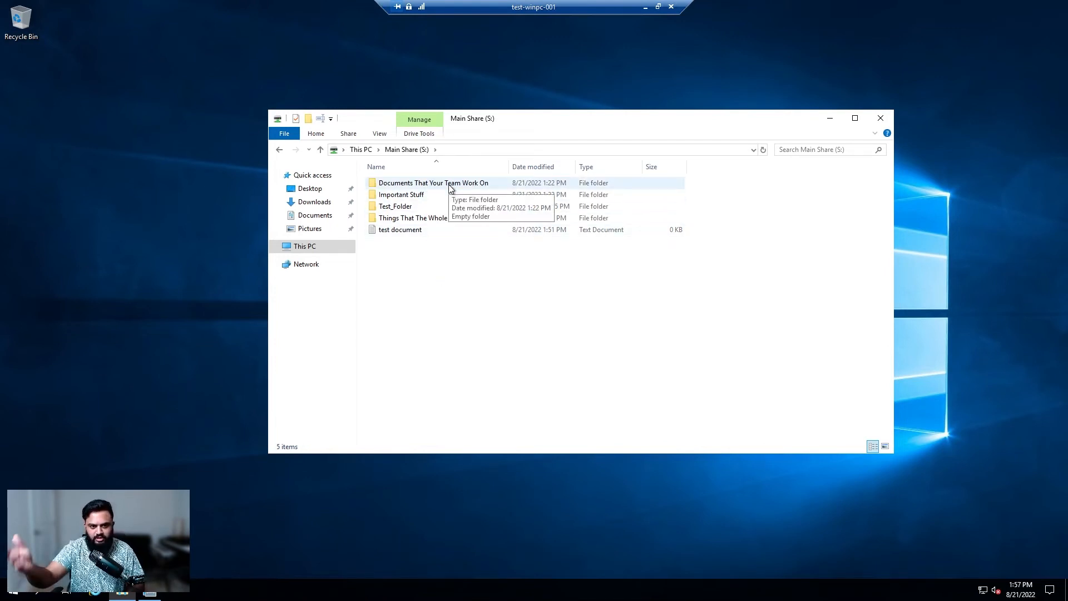
# - Return to This PC and disconnect the Main Share (S:) network drive
pyautogui.click(320, 150)
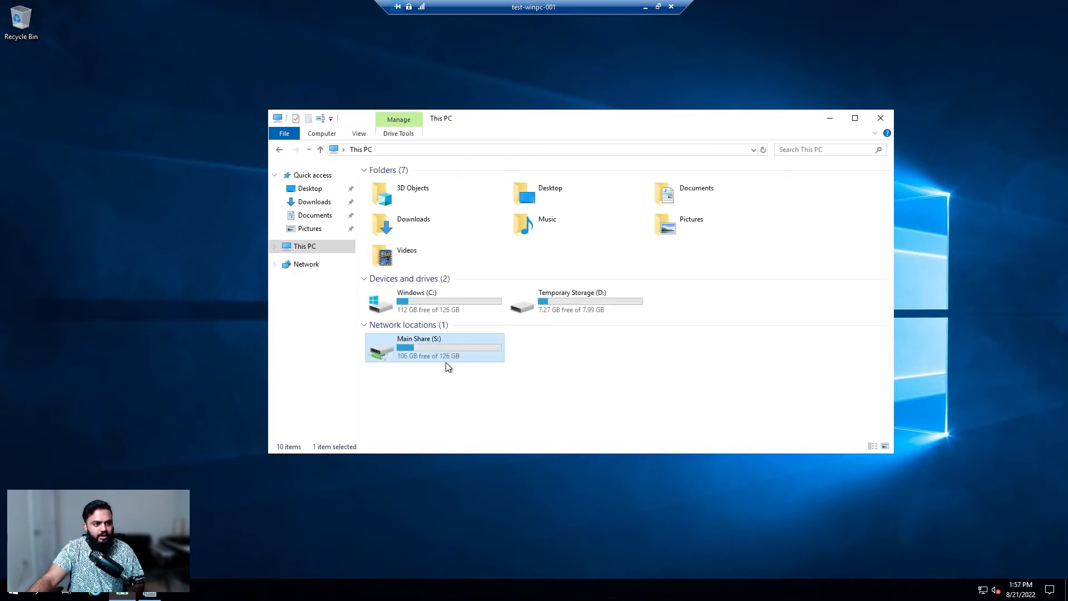
pyautogui.click(469, 347)
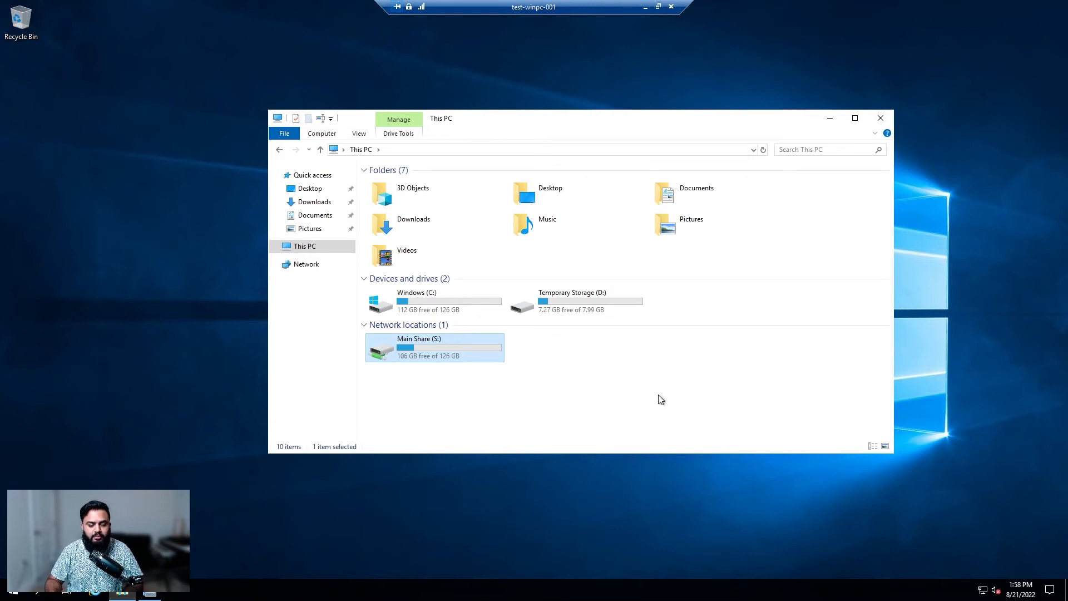
pyautogui.rightClick(453, 354)
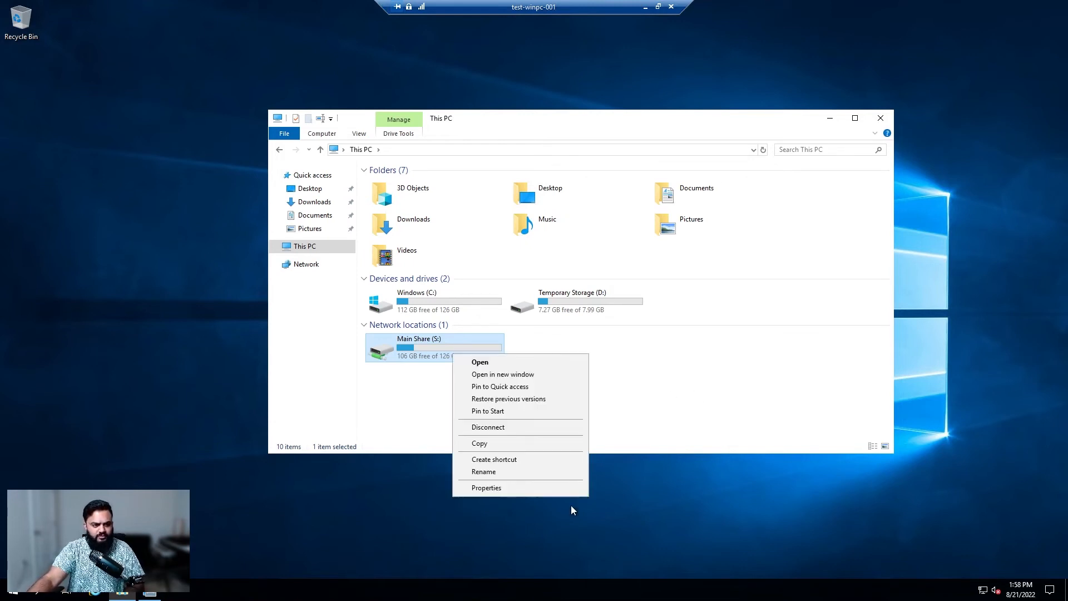
pyautogui.click(537, 426)
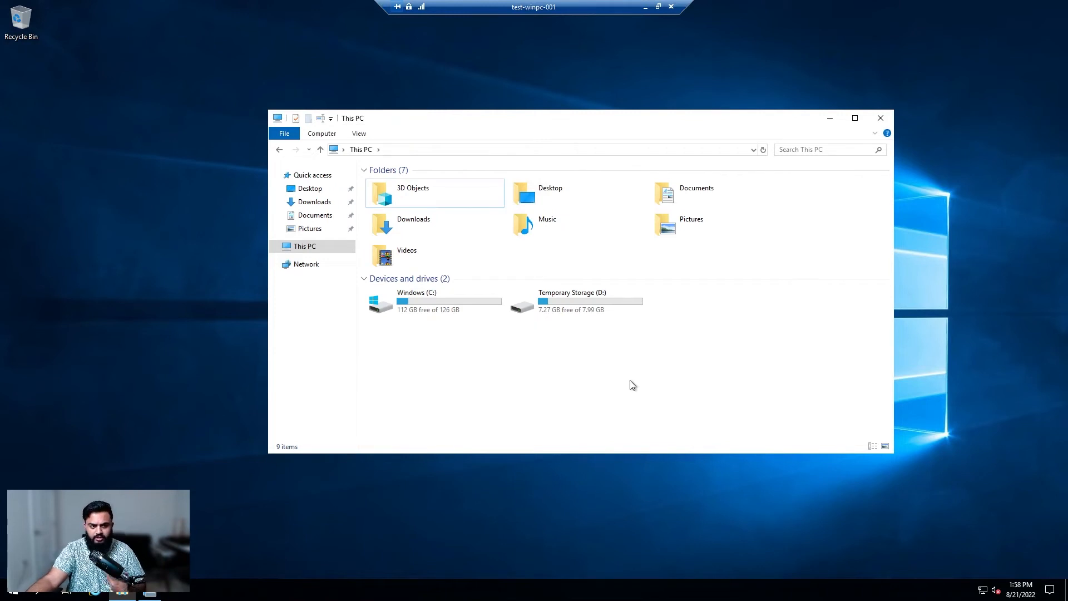
# - Start mapping a network drive from This PC and assign it drive letter S:
pyautogui.click(322, 133)
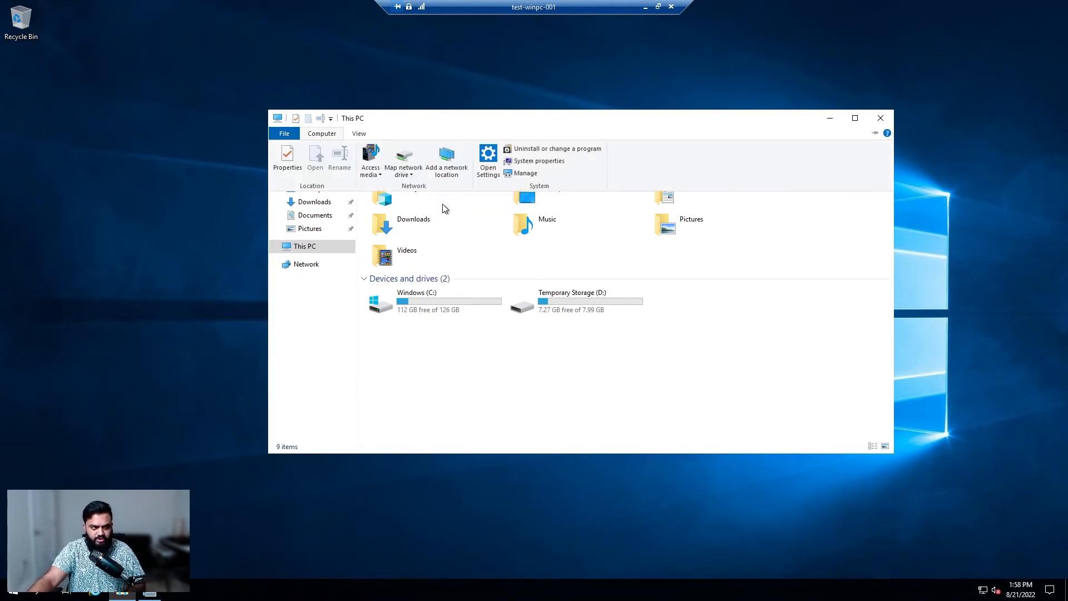
pyautogui.click(402, 161)
pyautogui.click(512, 260)
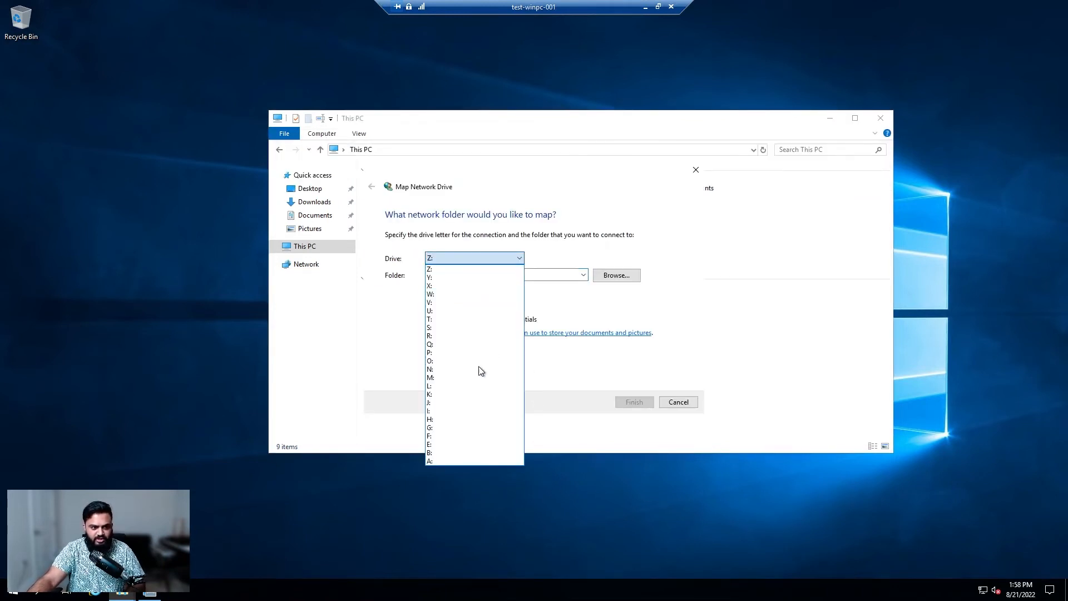
pyautogui.click(473, 328)
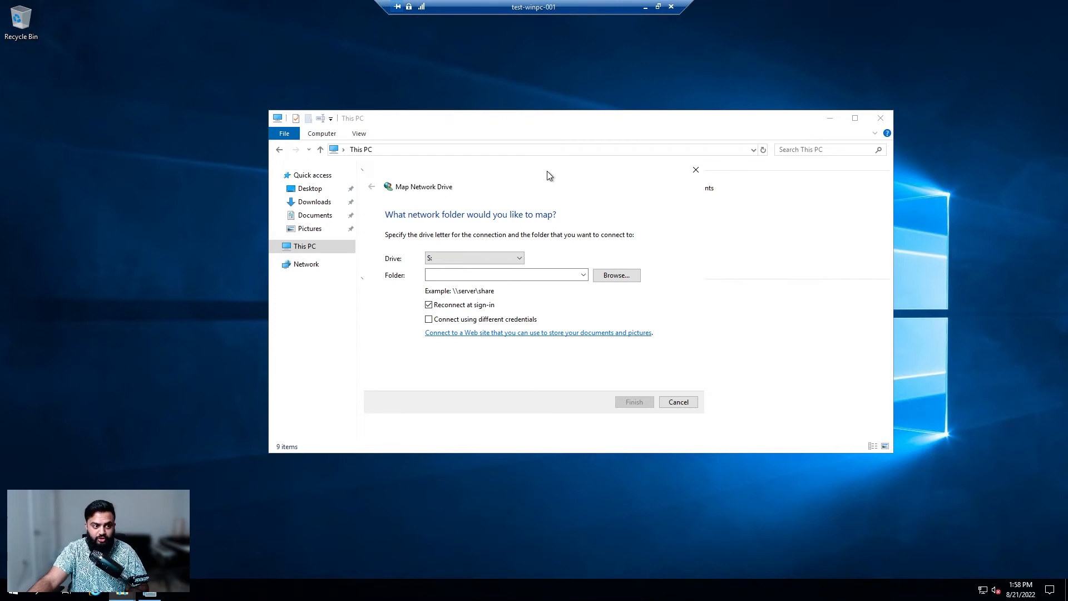
# - Enter \\test-windc001\yitjshare as the network folder and try to connect to it
pyautogui.click(535, 280)
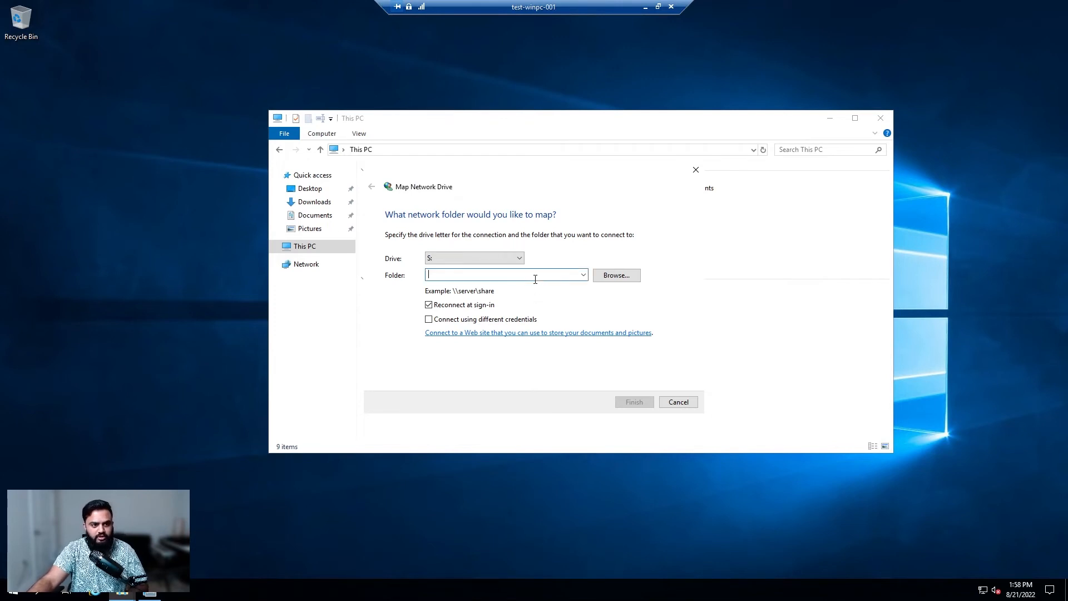
pyautogui.write('\\\\test')
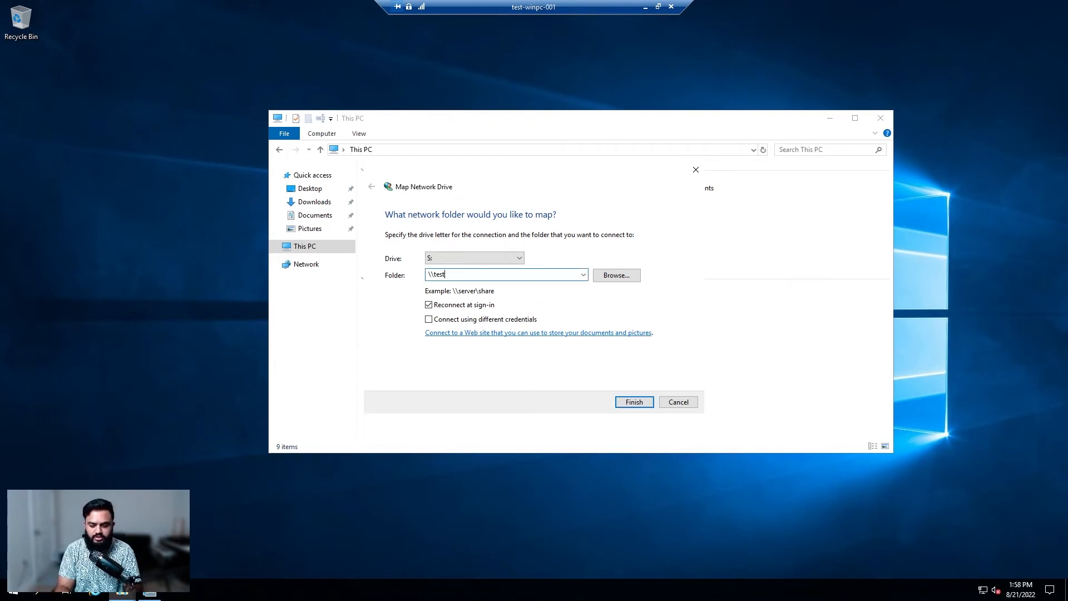
pyautogui.write('-windc001')
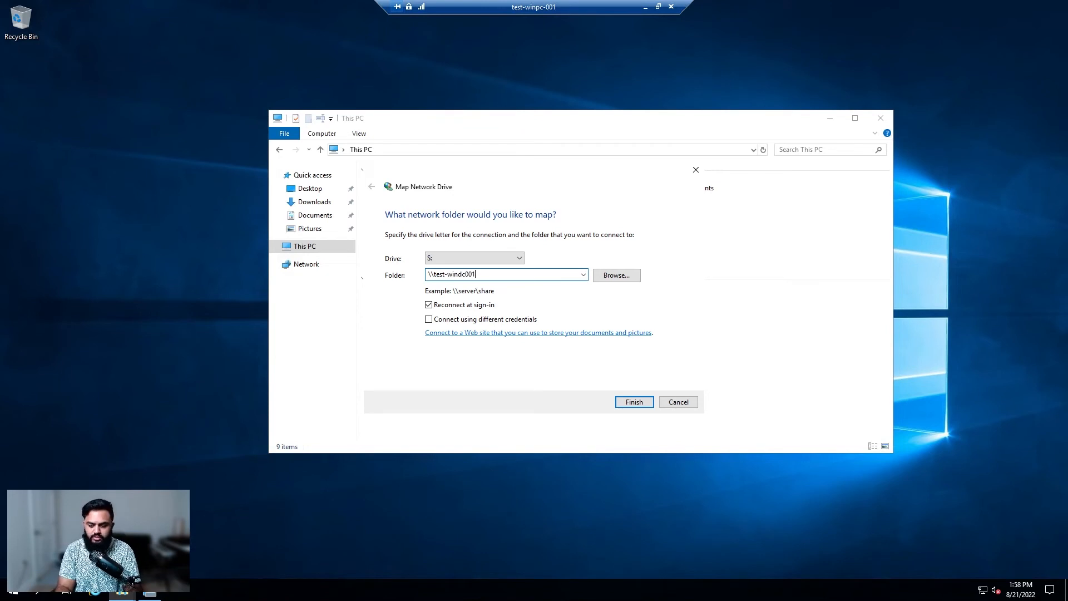
pyautogui.write('\\y')
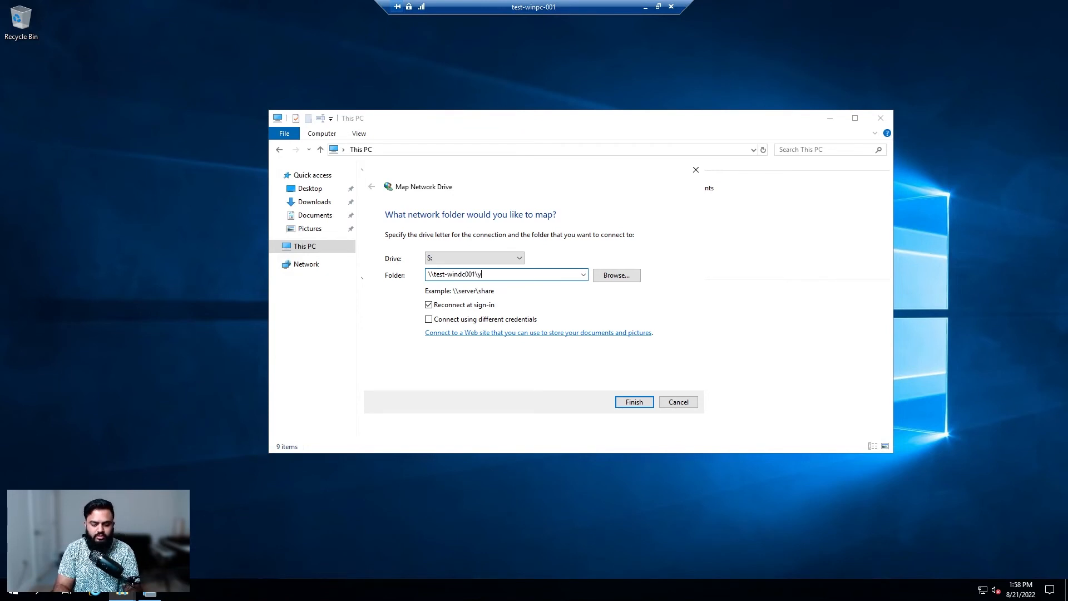
pyautogui.write('itjshare')
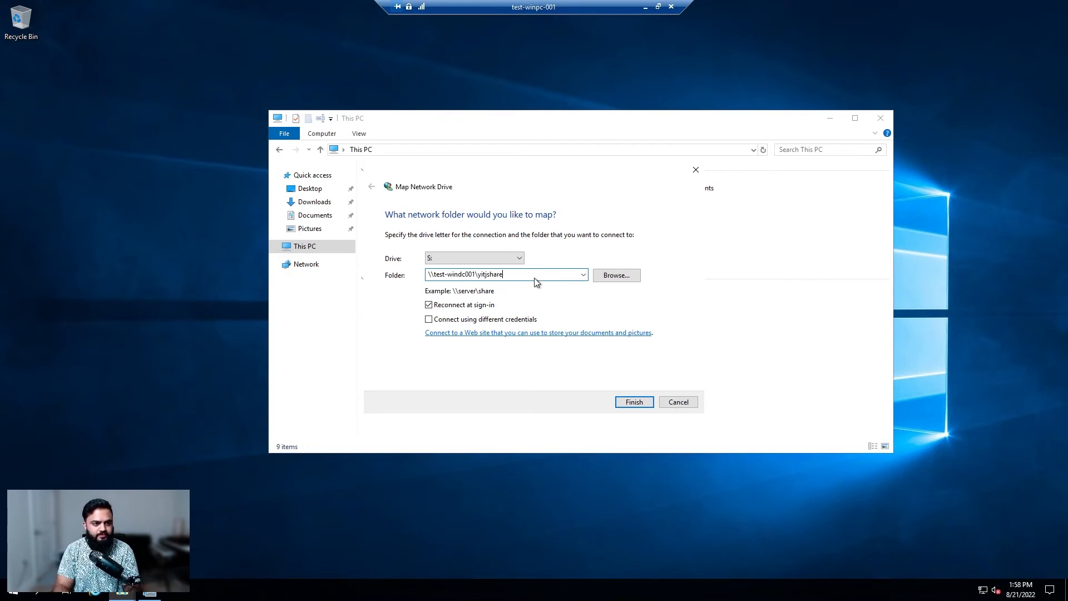
pyautogui.press('Return')
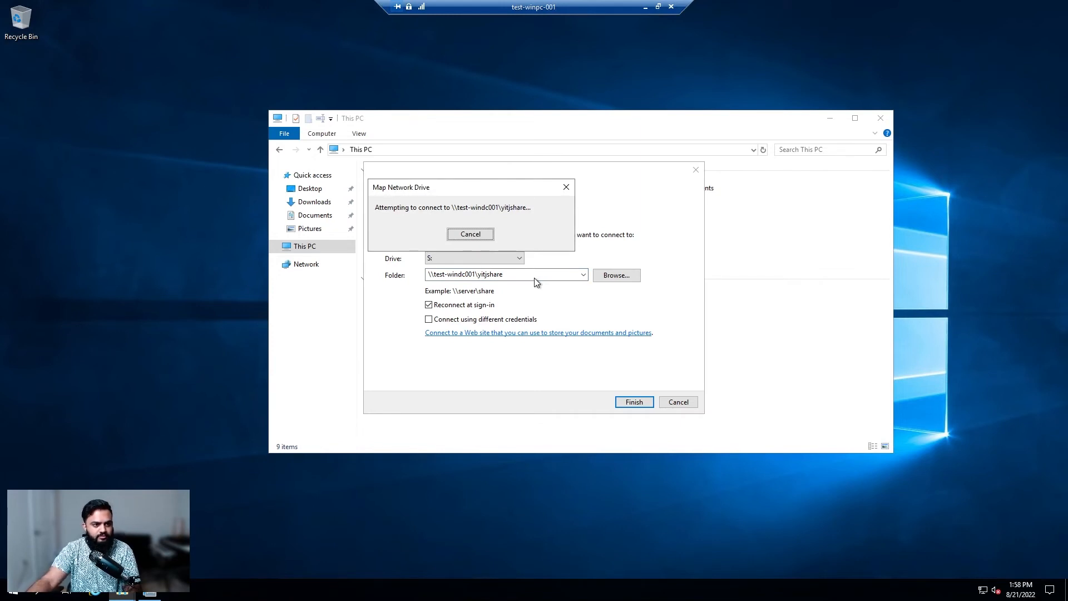
pyautogui.click(639, 303)
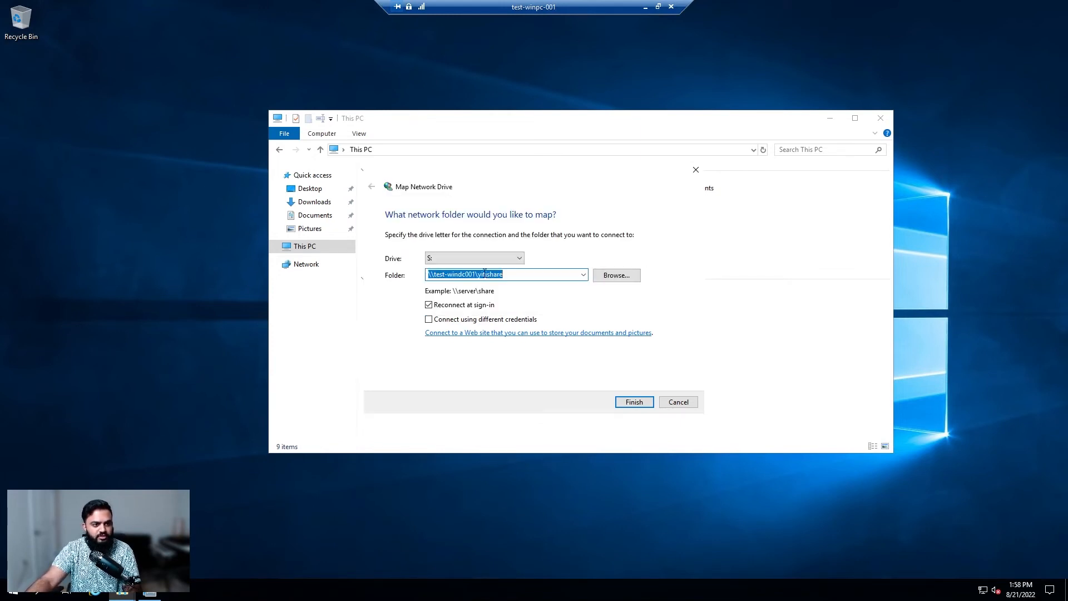
# - Correct the network folder path to \\test-windc-001\yitjshare and finish mapping the drive
pyautogui.click(466, 274)
pyautogui.write('-')
pyautogui.press('Return')
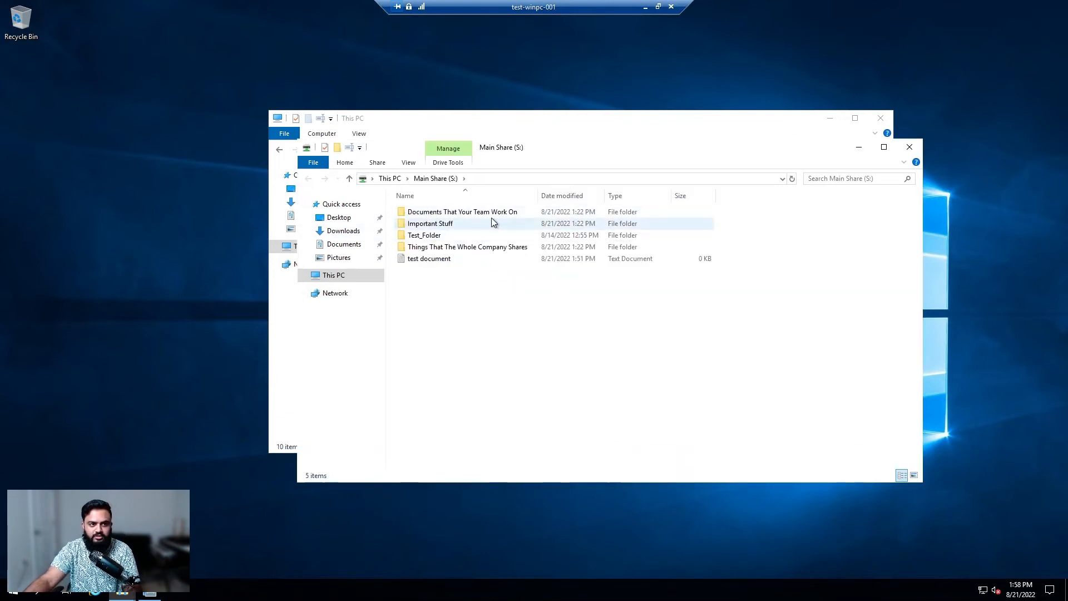
# - Go to This PC and rename the Main Share (S:) network drive to YITJShare
pyautogui.click(336, 275)
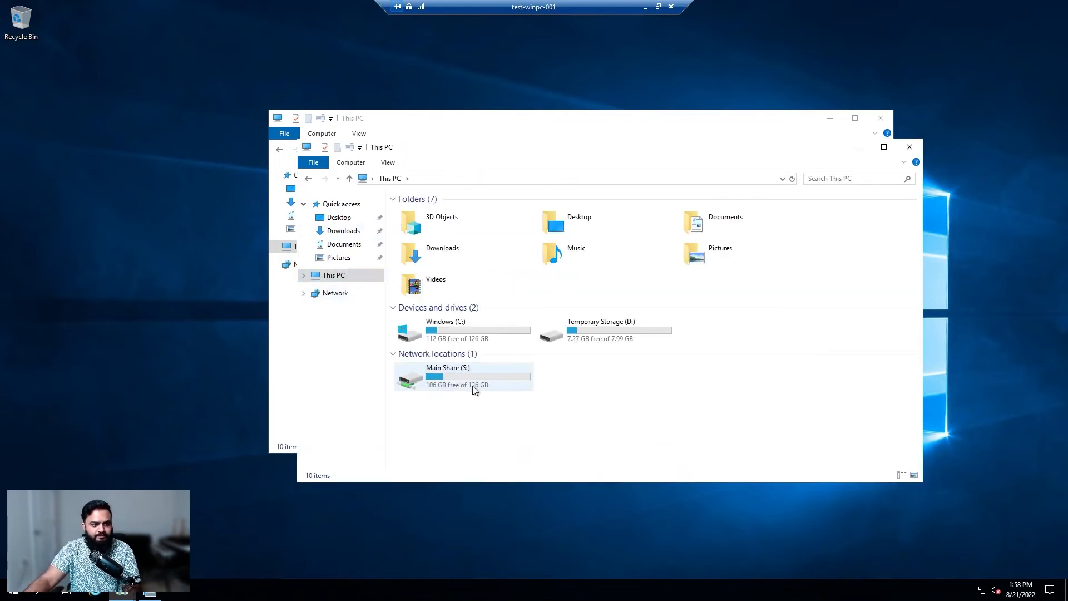
pyautogui.rightClick(473, 386)
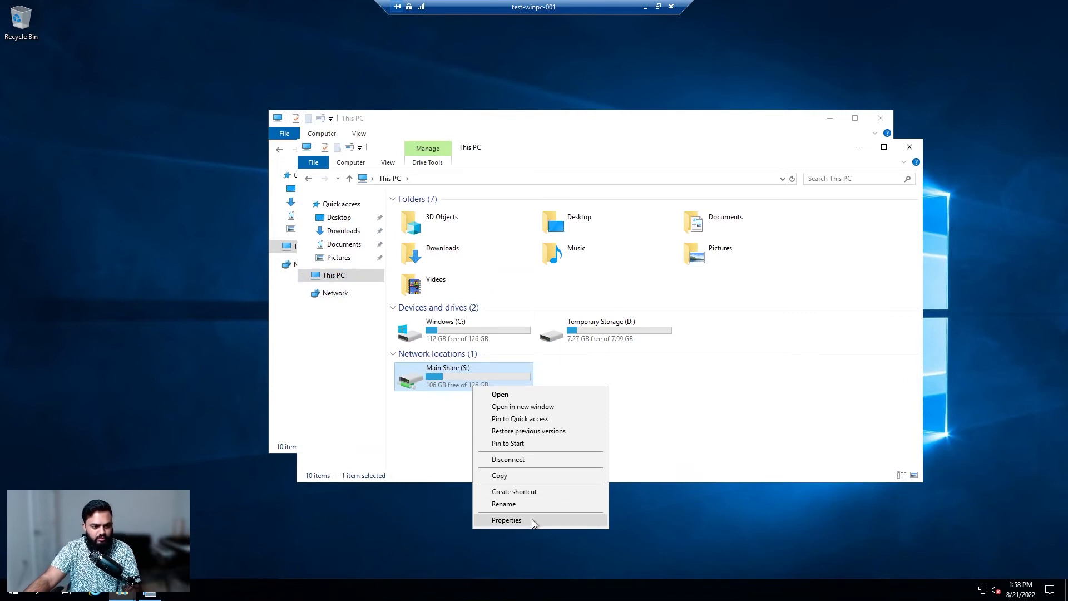
pyautogui.click(542, 504)
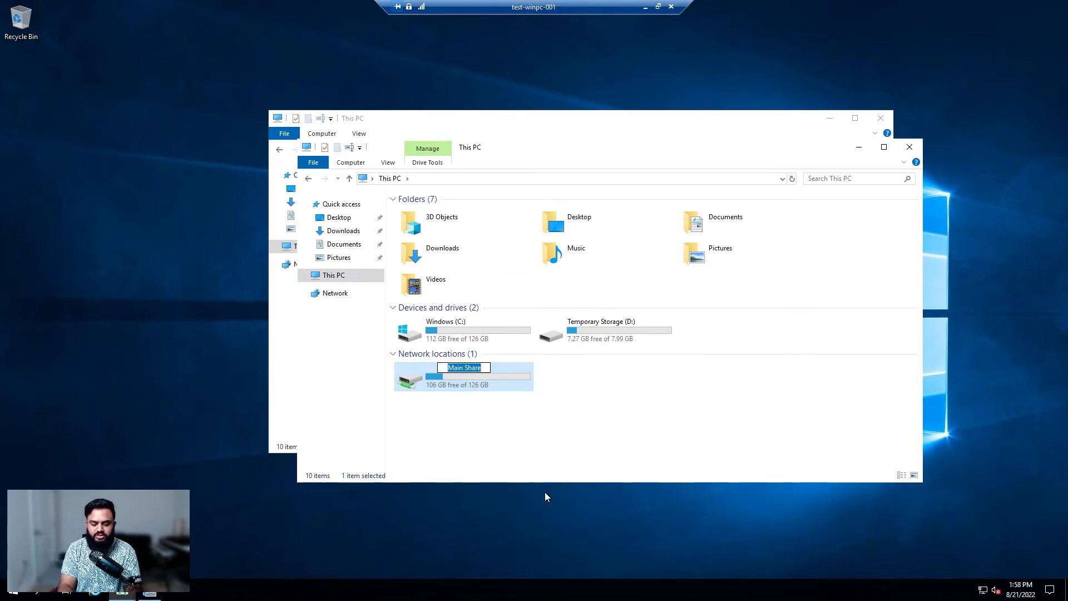
pyautogui.write('YITJShare')
pyautogui.press('Return')
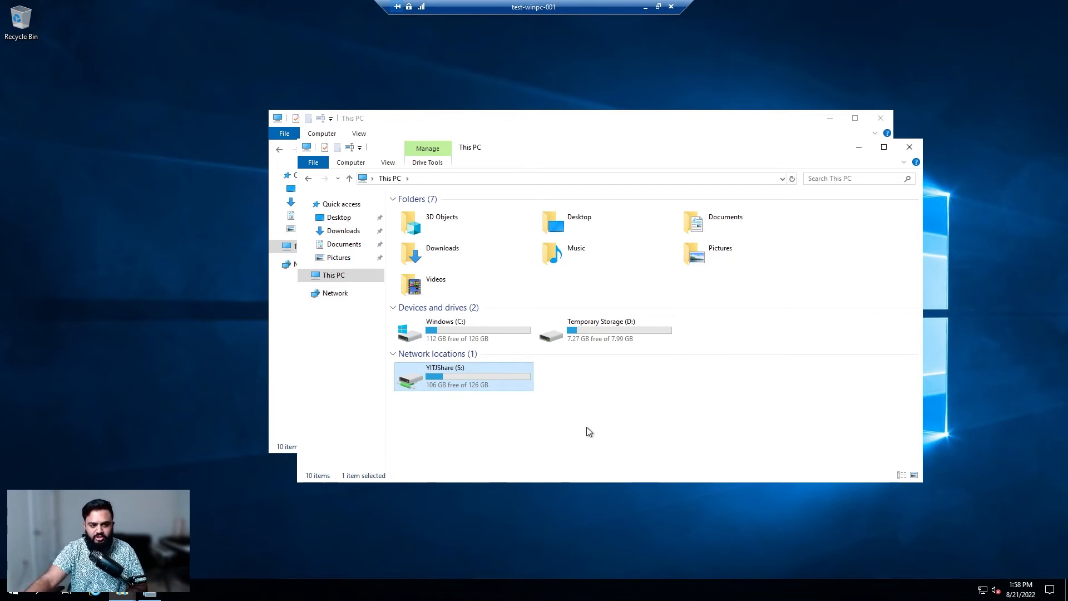
# - Open the YITJShare (S:) drive, reposition the This PC window and check the drive among the network locations
pyautogui.doubleClick(491, 379)
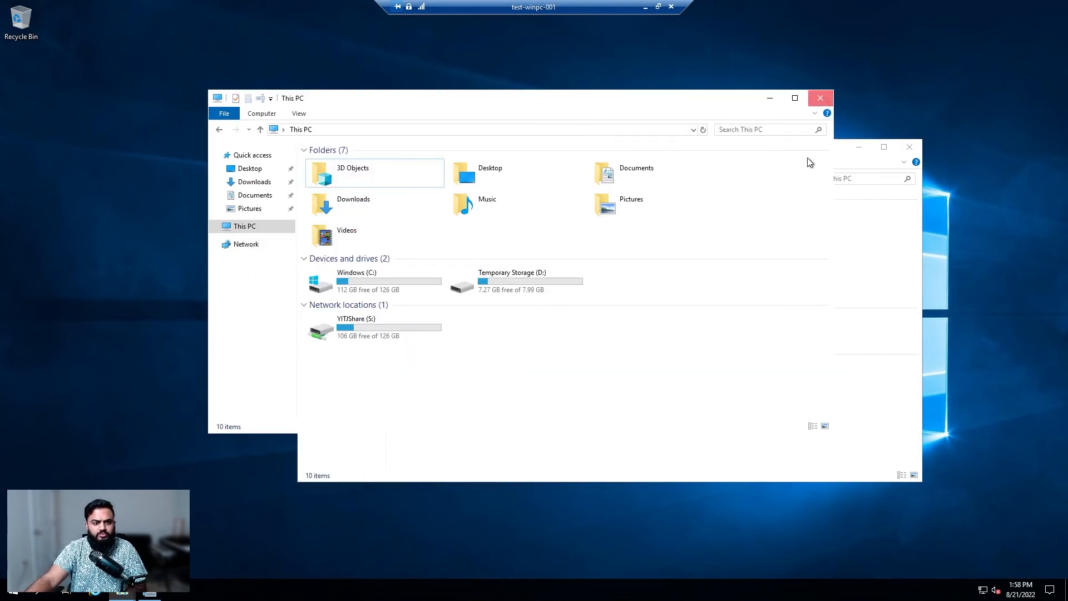
pyautogui.moveTo(727, 152); pyautogui.dragTo(687, 112)
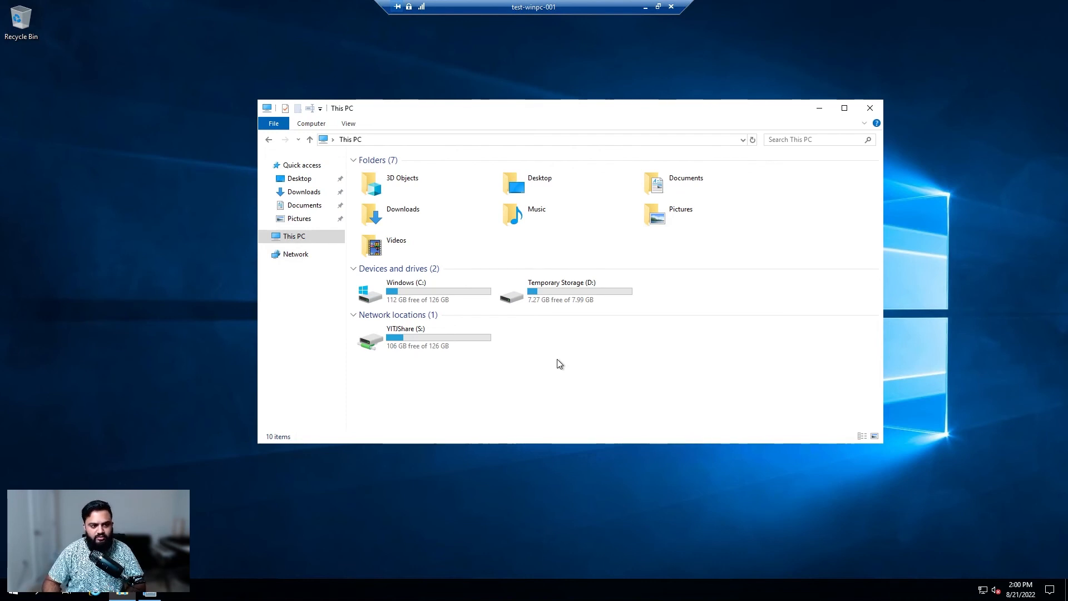
pyautogui.click(364, 348)
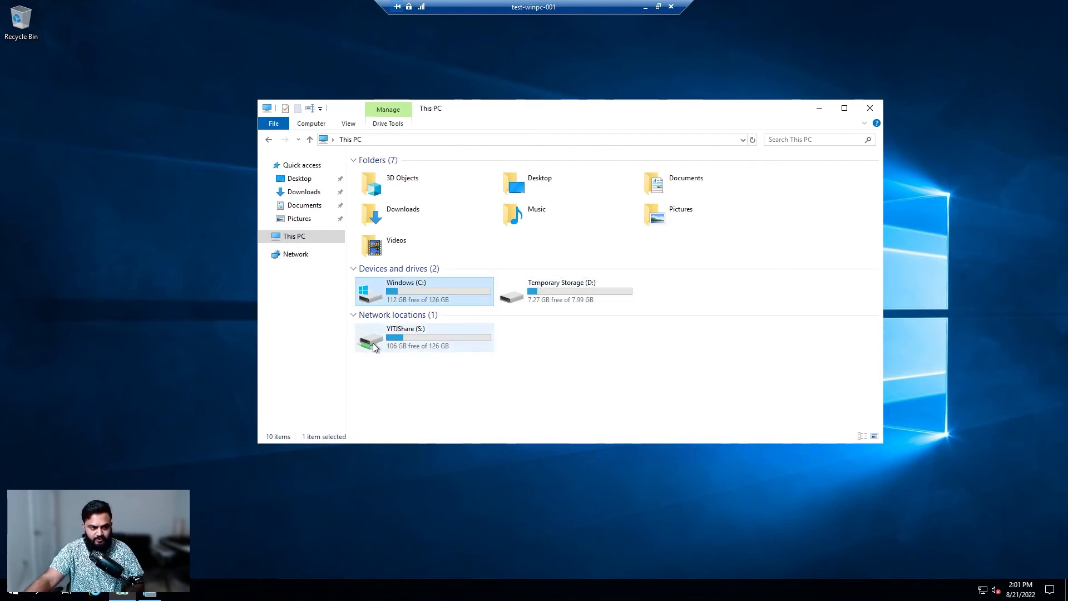
pyautogui.click(429, 394)
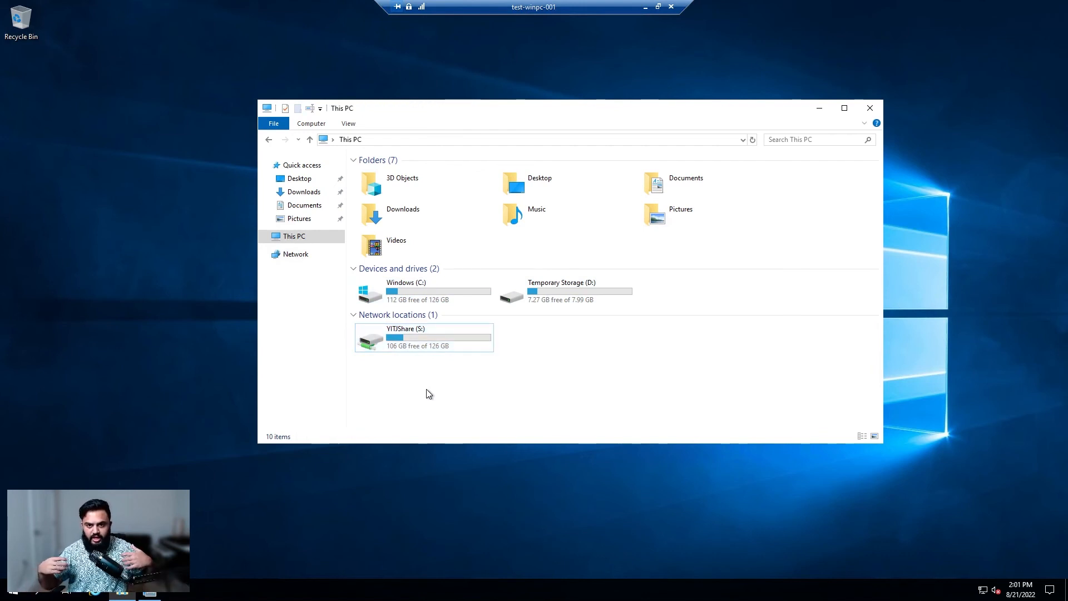